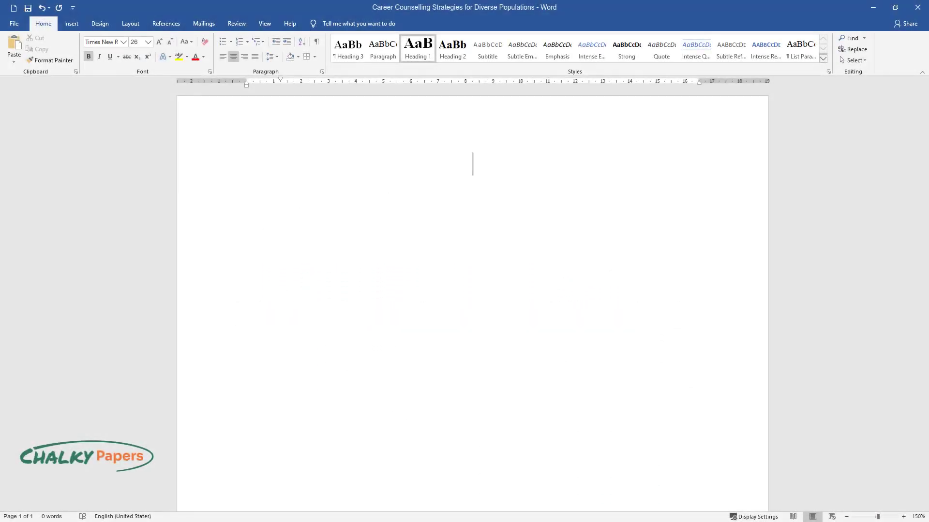
Step: Type the title 'Career Counselling Strategies for Diverse Populations' at the top of the page
type("Career Counse")
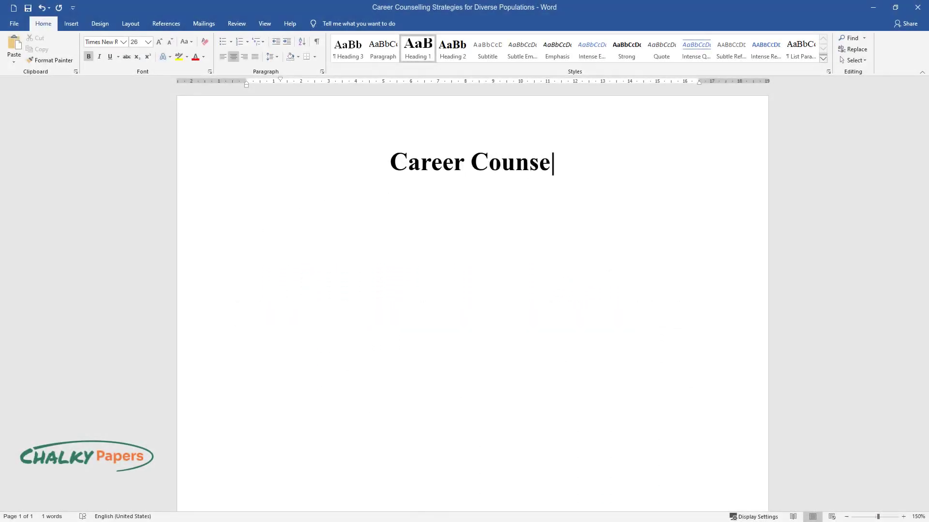
type("lling Strategies for Diverse Populations")
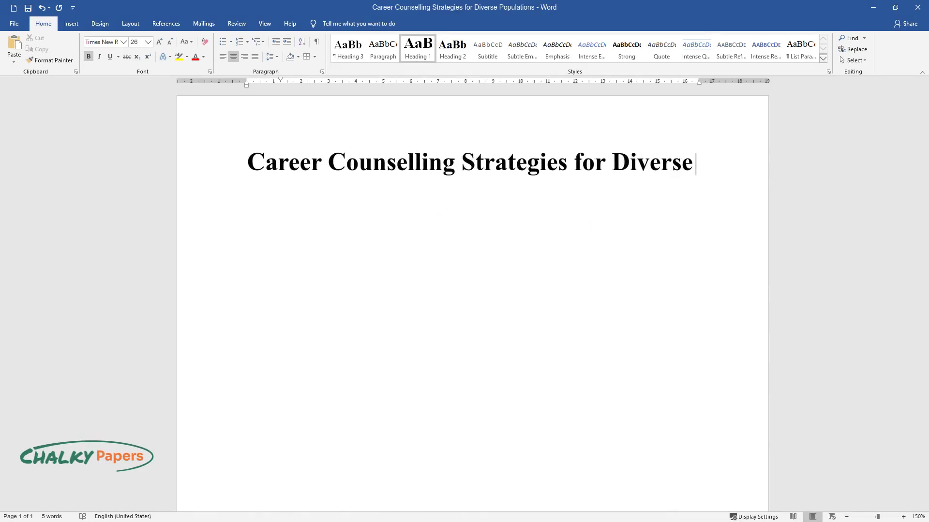
Step: Add an 'Introduction' heading on a new line below the title
key("Return")
type("I")
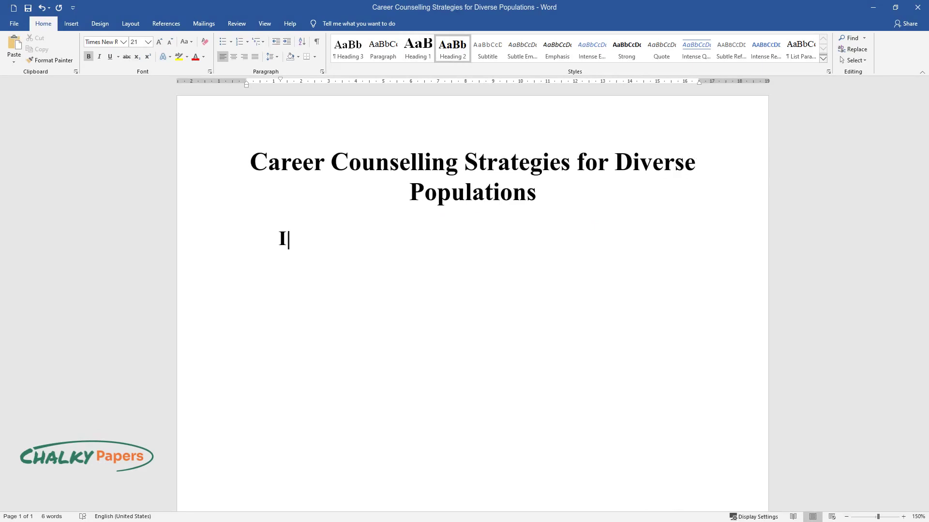
type("ntroduction")
key("Return")
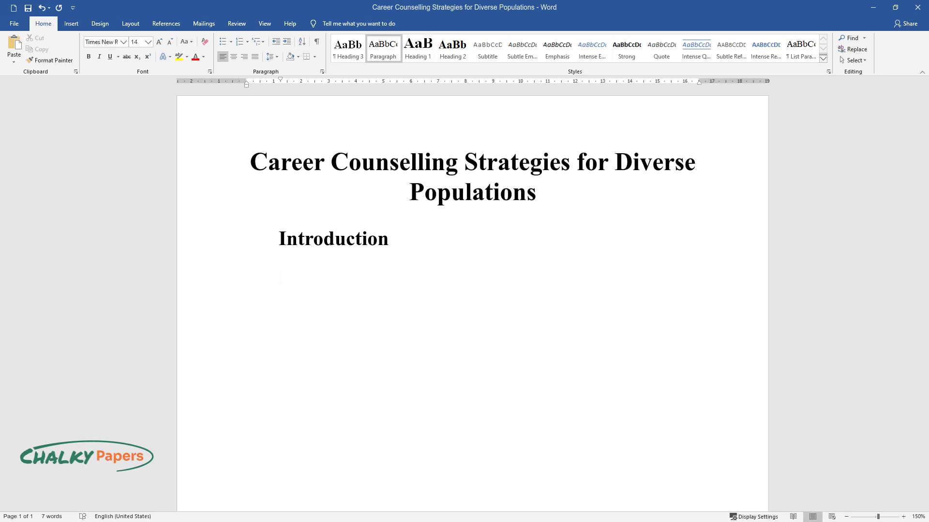
Step: Write the introduction paragraph on counselling strategies for mixed populations and what the paper describes
type("There are several strateg")
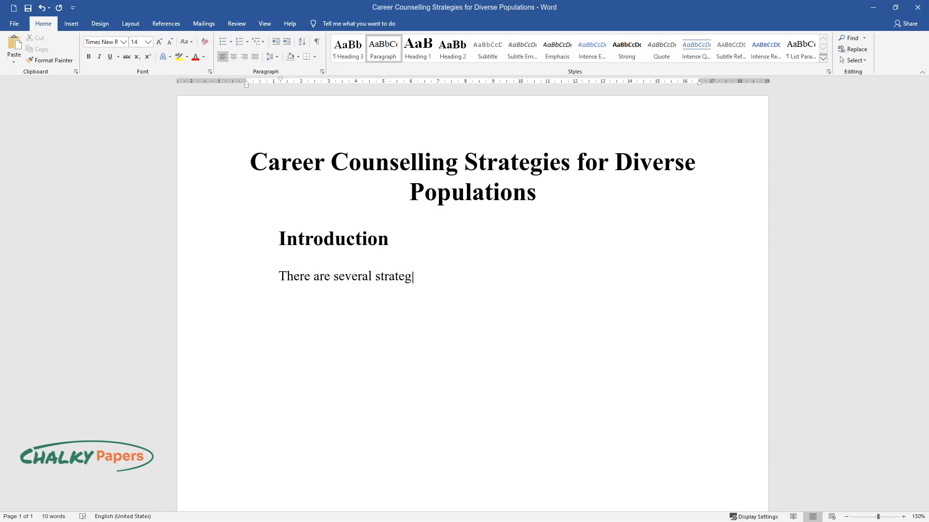
type("ies that career counselors can us")
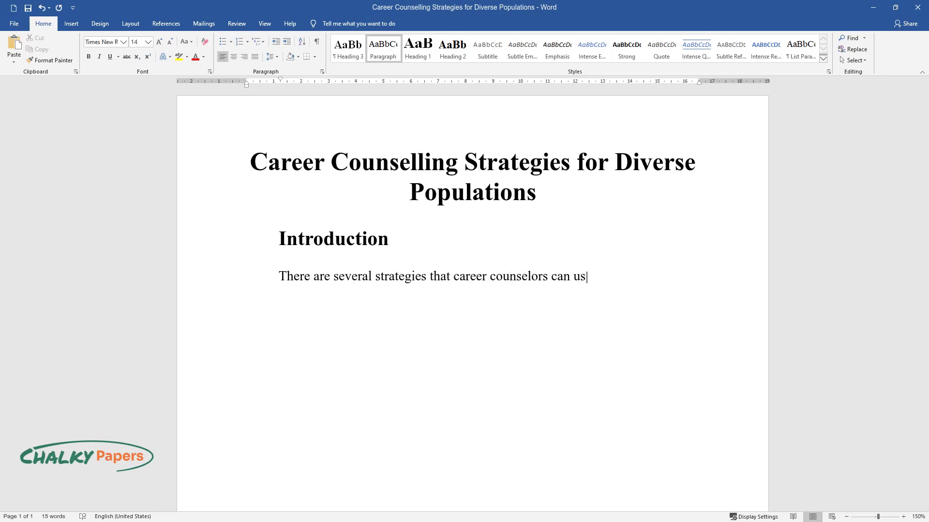
type("e when dealing with a mixed popula")
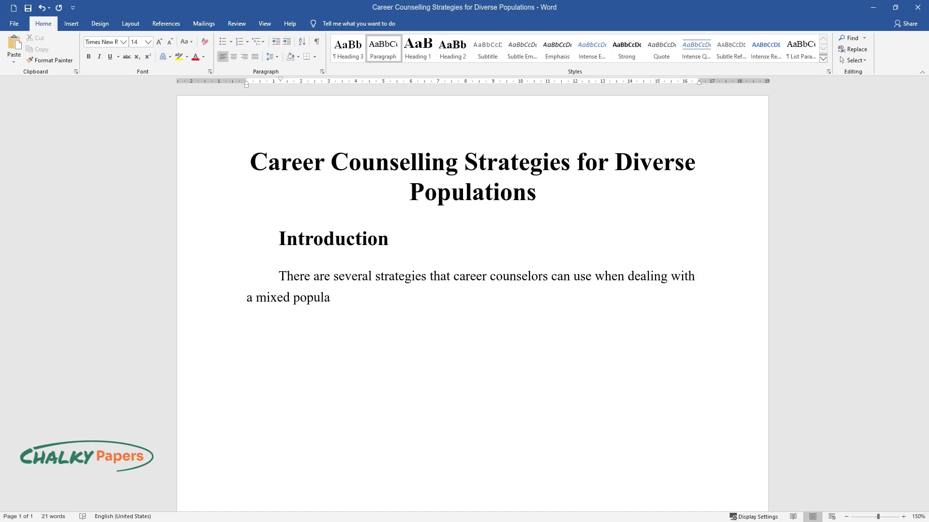
type("ce. Diverse populations refer to")
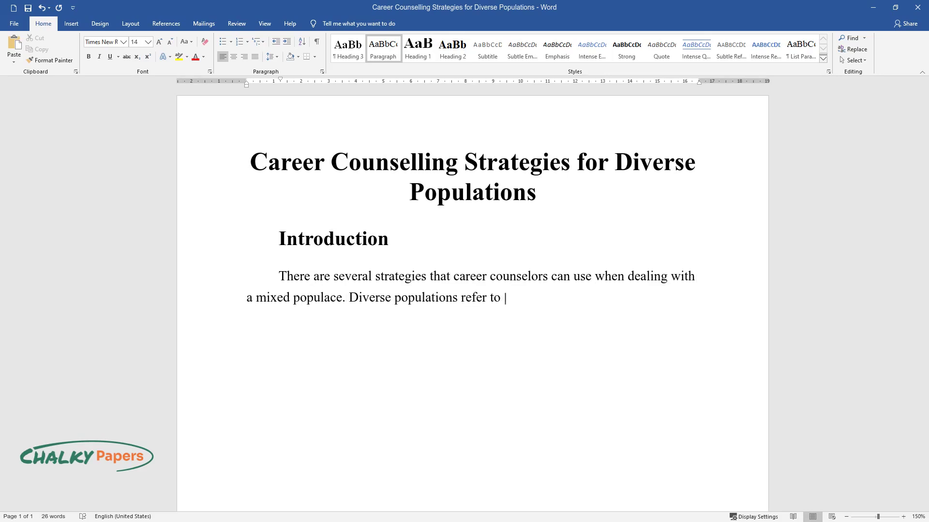
type("ackgrou")
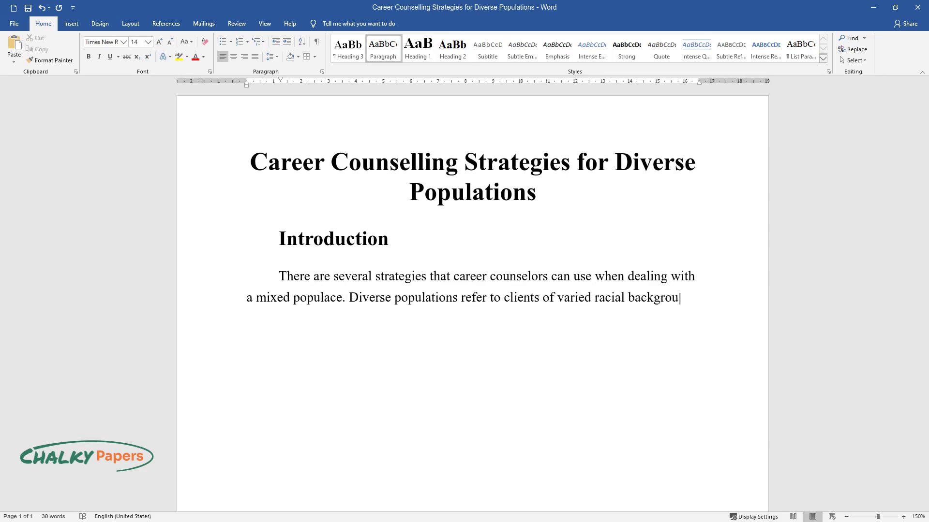
type("nds, different genders, races, cul")
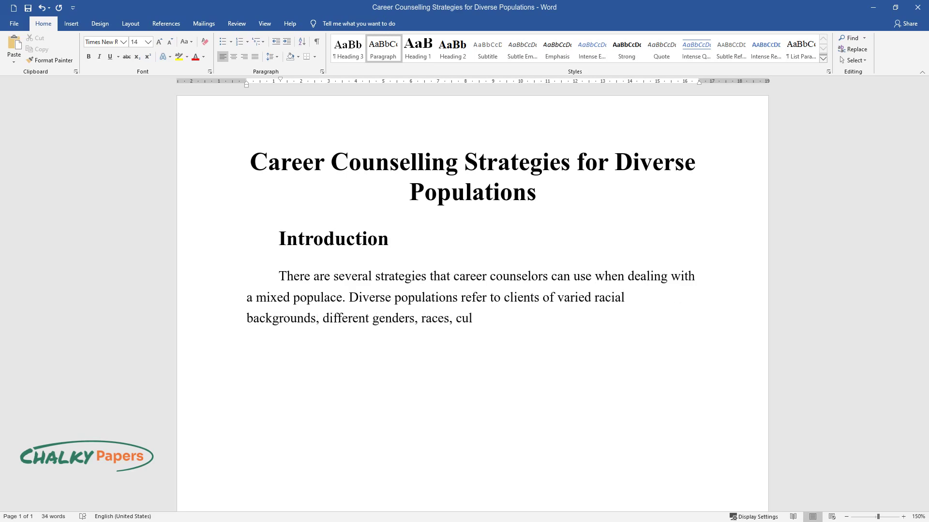
type("tures, and abilities. The client")
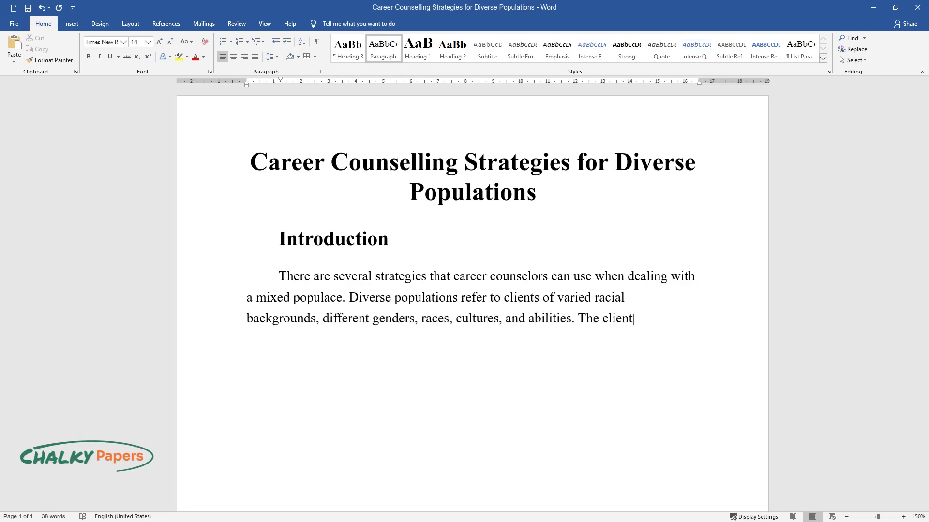
type("s' diversification")
type(" calls for keenn")
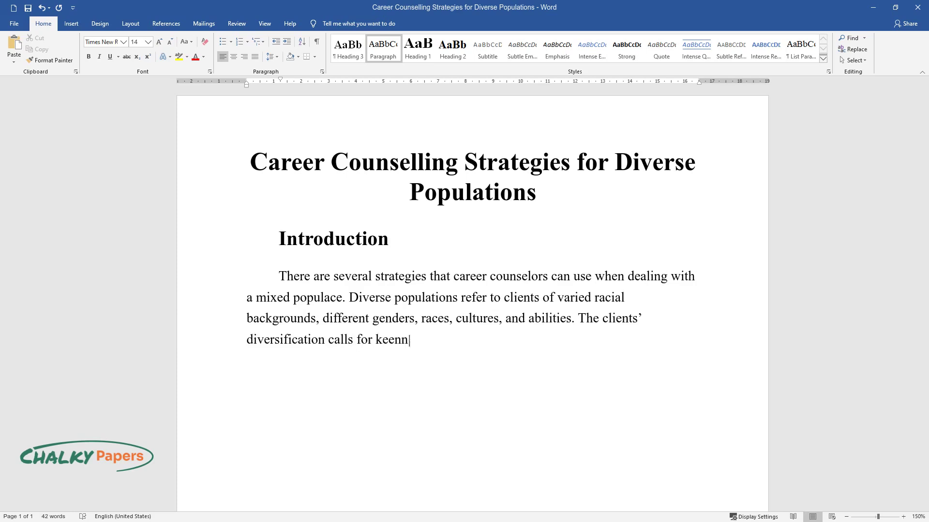
type("ess on the career counselors' side")
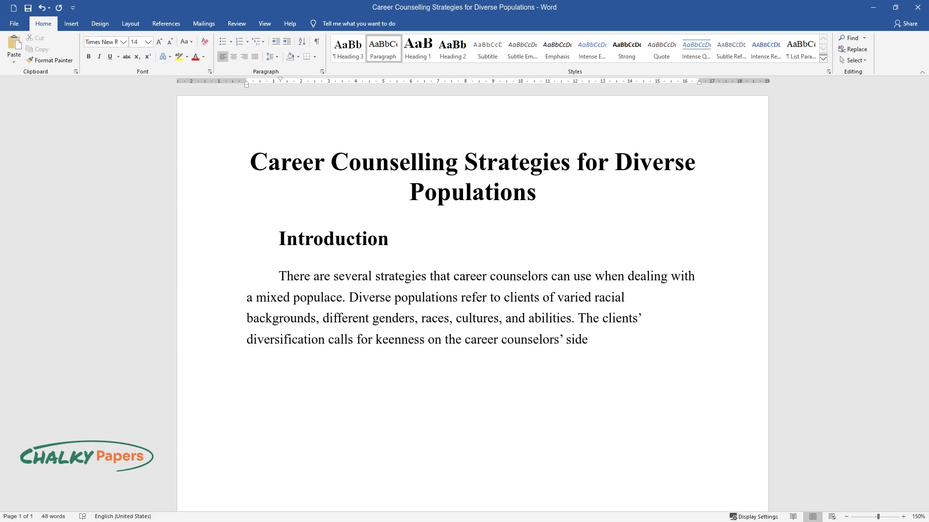
type(" to ensure credible advice is rendered. This paper")
scroll(471, 216, "down", 2)
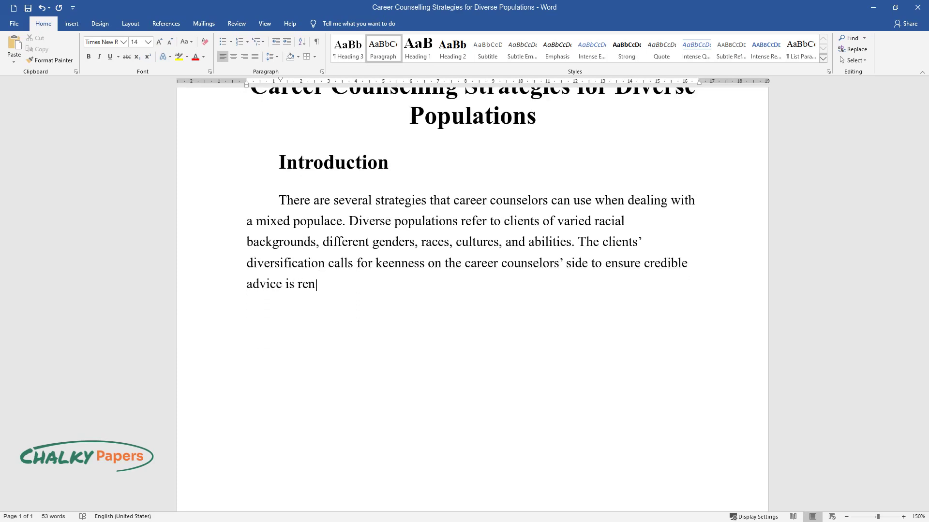
type("describes issue")
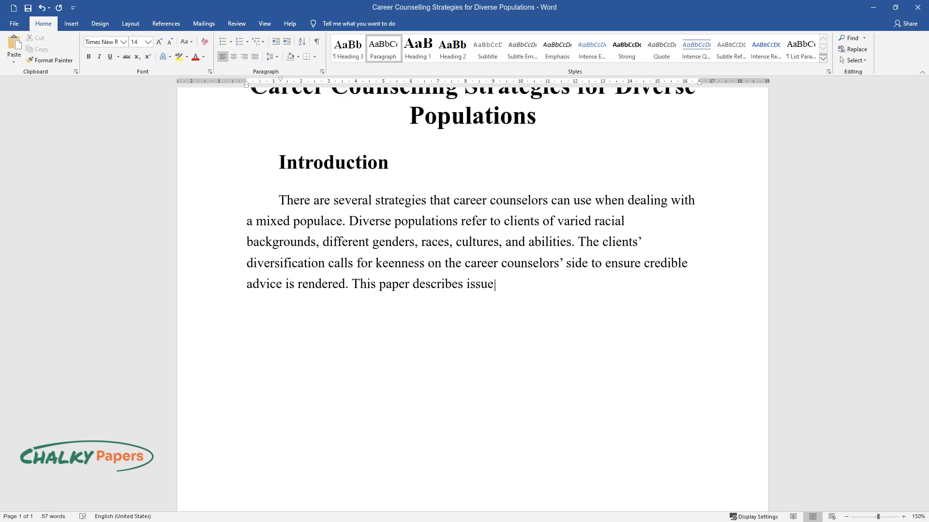
type("s and concerns related to client d")
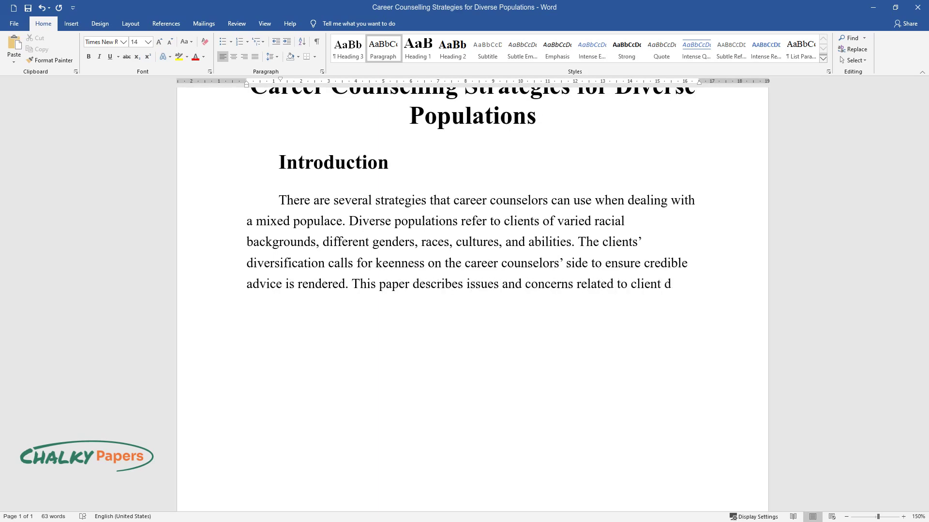
type("iversity, advocacy for clients’ e")
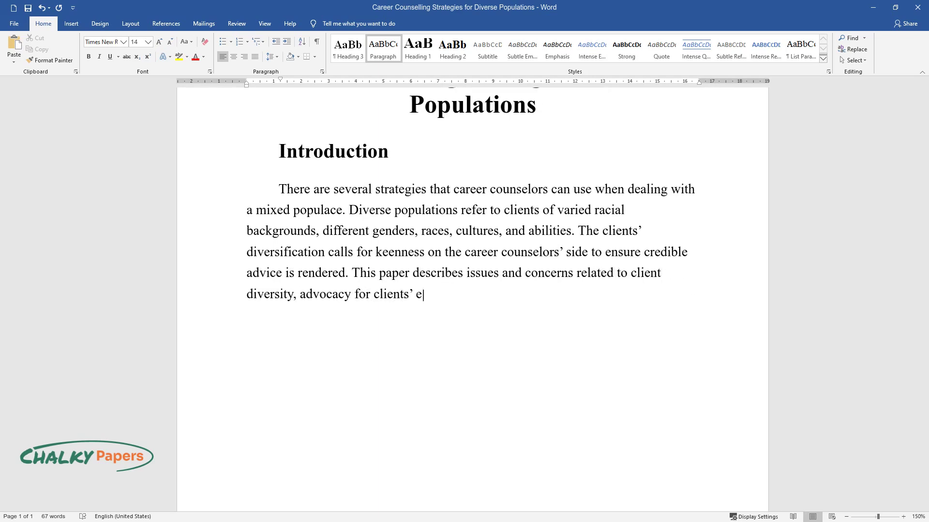
type("mployment opportunities, and lega")
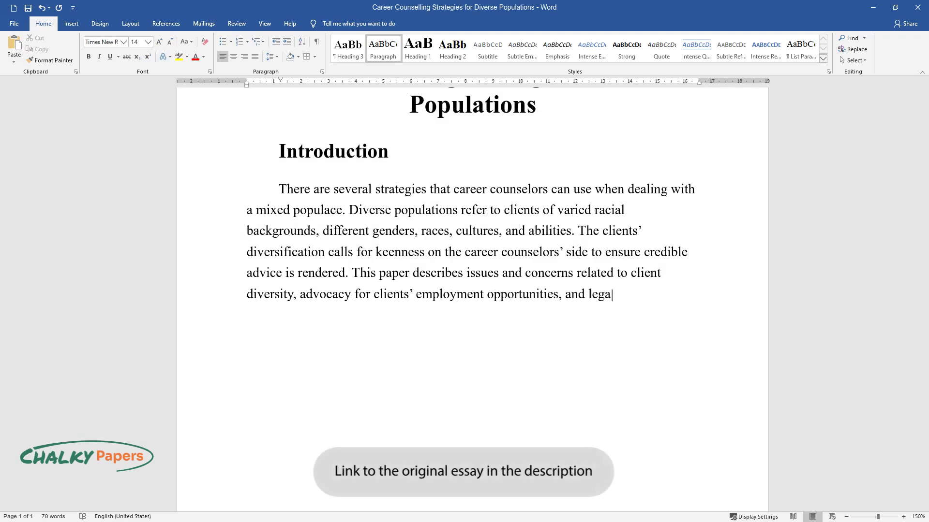
type("l matters related to workers’ righ")
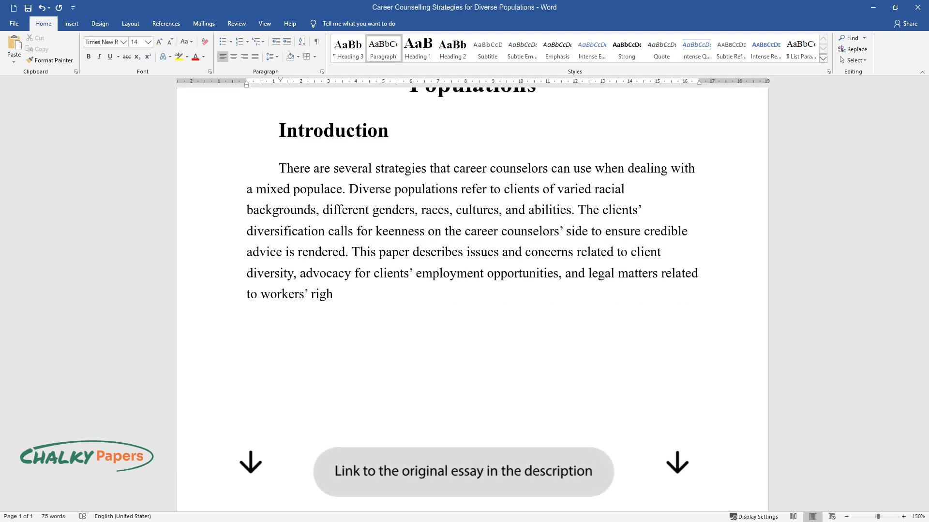
type("ts and fair employment practices. ")
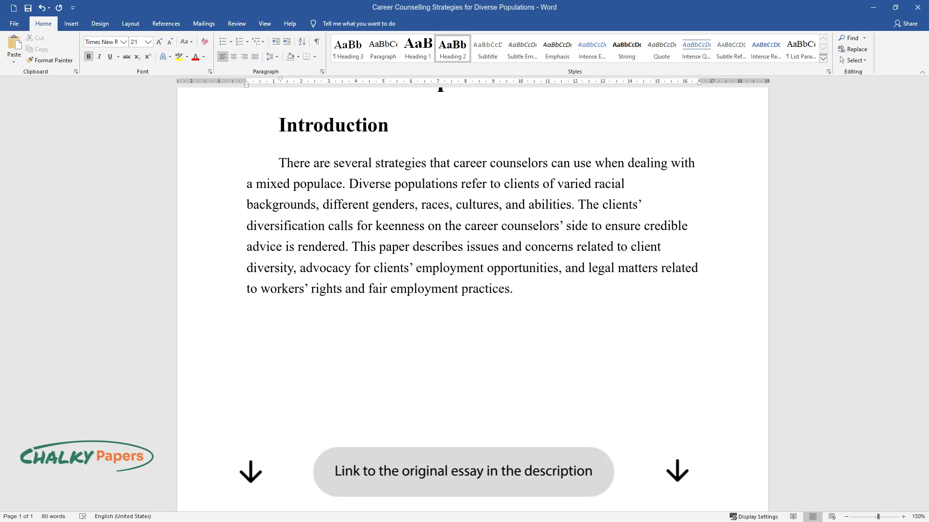
type("Special Issue")
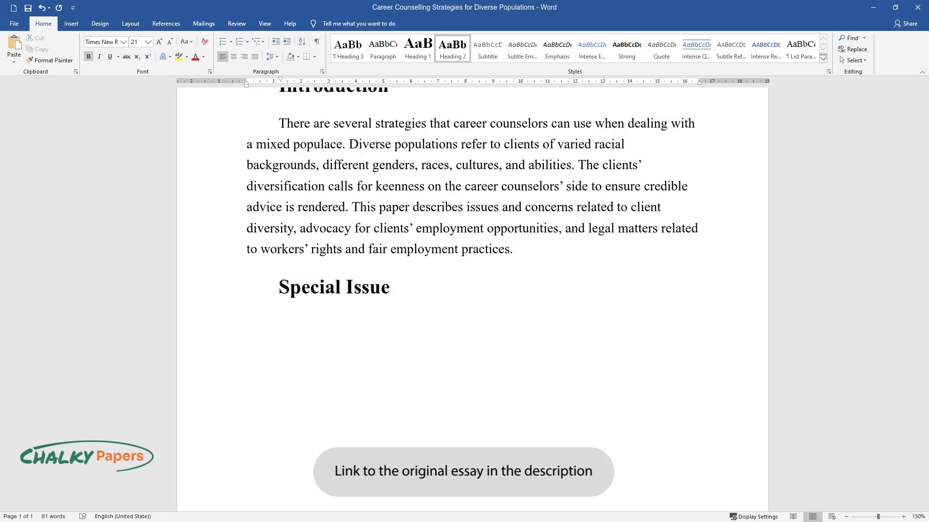
type("s Related to Client’s Diversity")
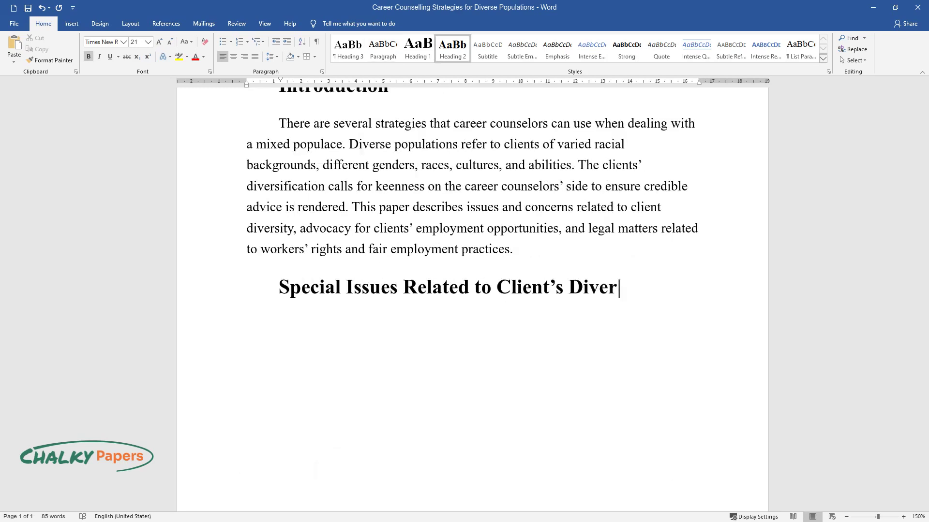
Step: Write the Special Issues paragraph beginning 'Youths lack enough experience in life or work'
key("Return")
type("Youths lack")
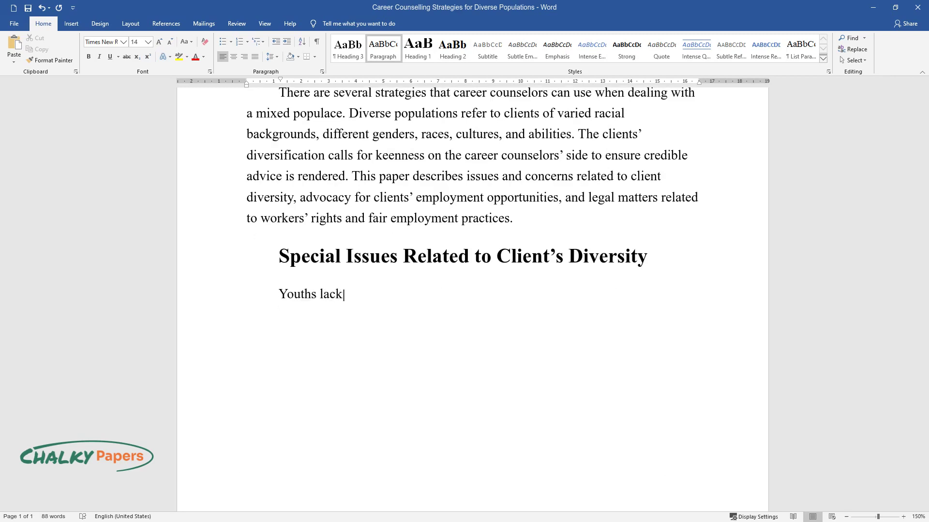
type(" enough experience in life or work")
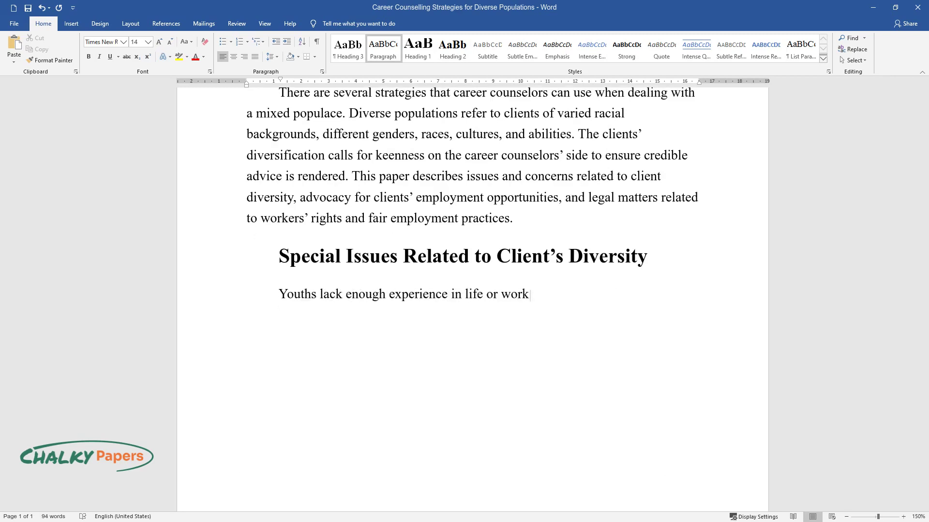
type(" that they can use to make decisio")
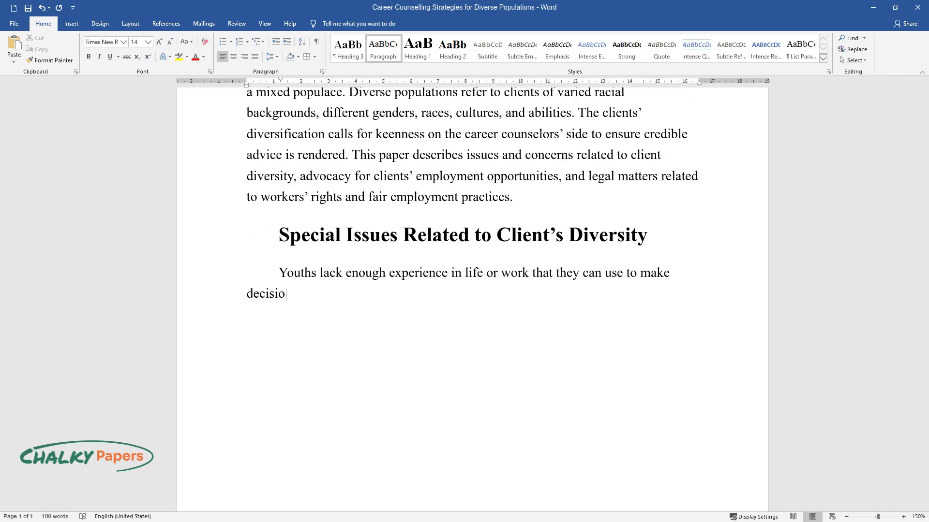
type("ns about careers. To become succe")
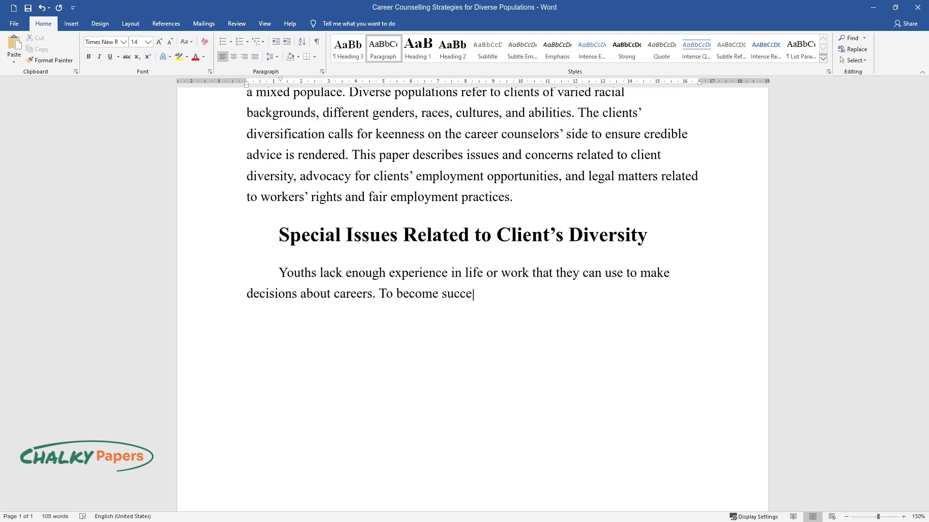
type("ssful employees soon, young people ")
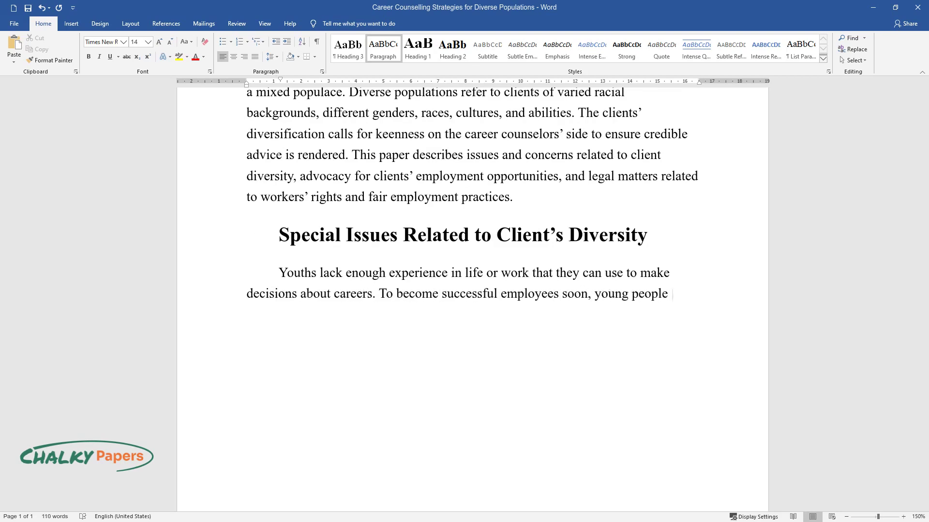
type("need to possess some crucial skil")
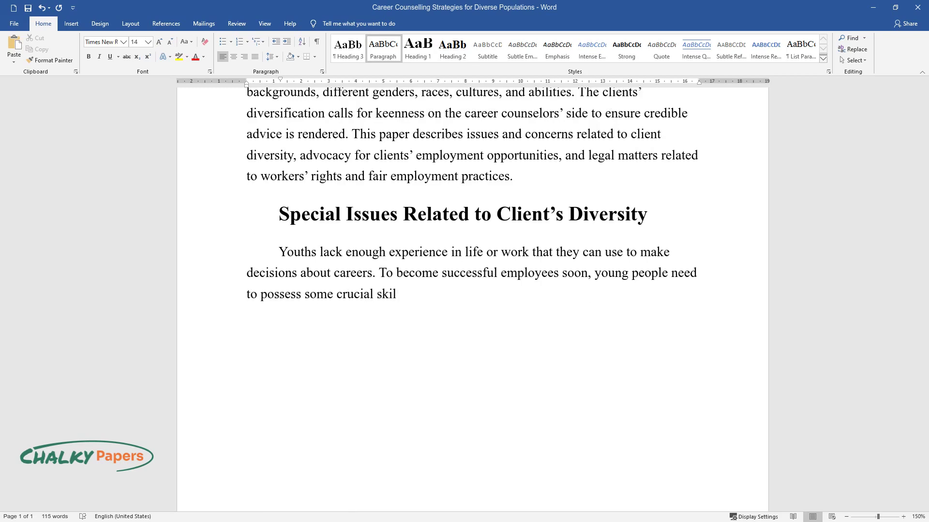
type("ls. Among these capabilities are e")
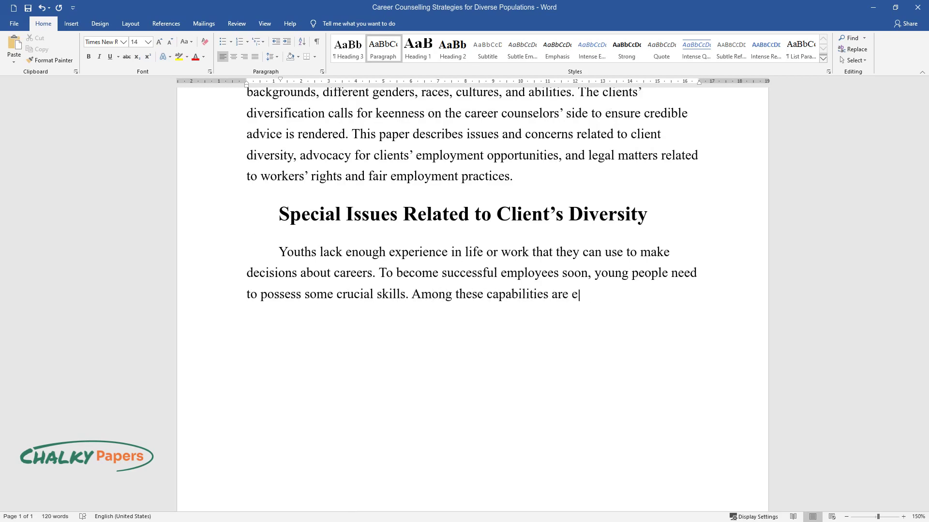
type("ssential academic skills, includin")
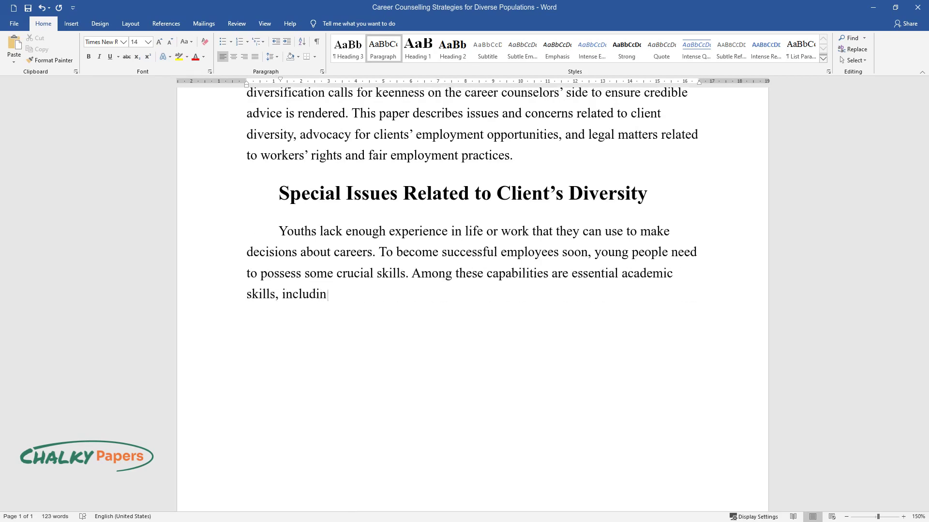
type("g reading, writing, and arithmetic")
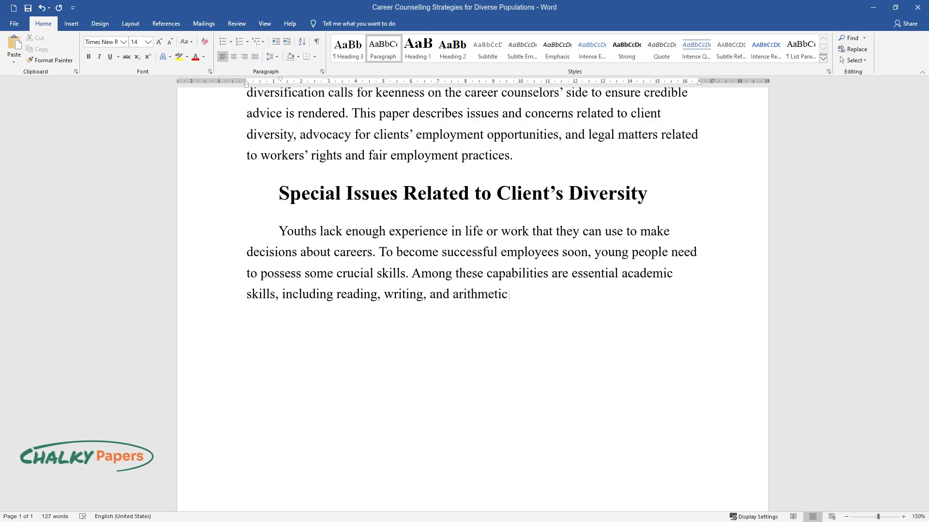
type(", cognitive abilities such as deci")
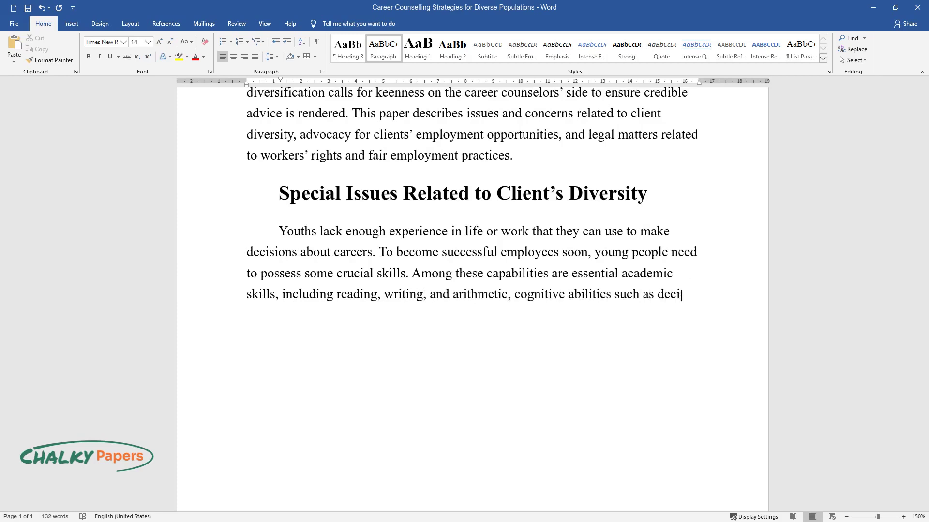
type("sion-making and problem-solving, a")
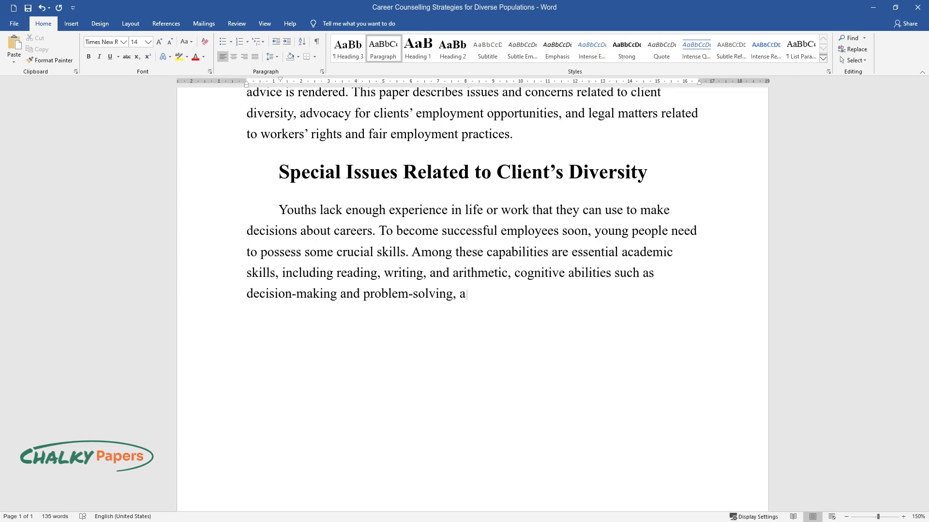
type("nd social and interpersonal adeptn")
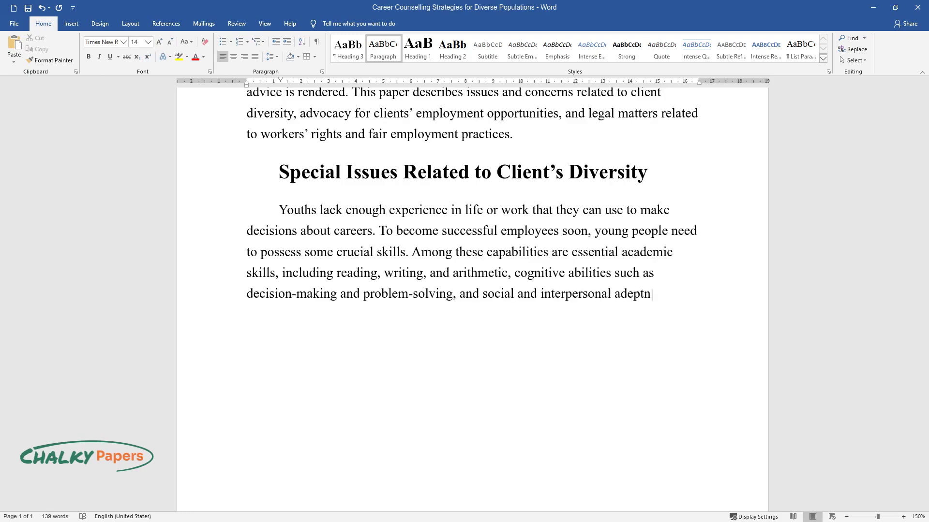
type("ess encompassing self-management. ")
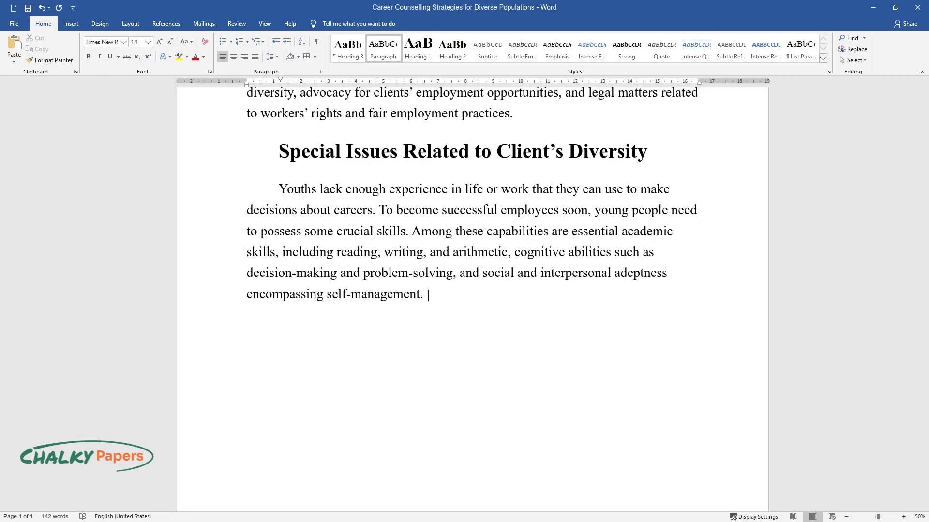
type("Therefore, counselors need to form")
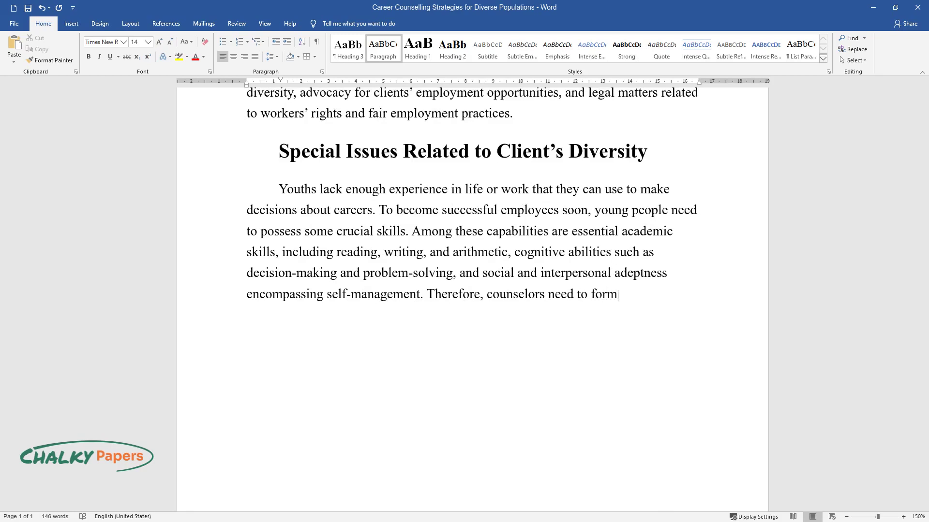
type("ulate ways to advise their youthf")
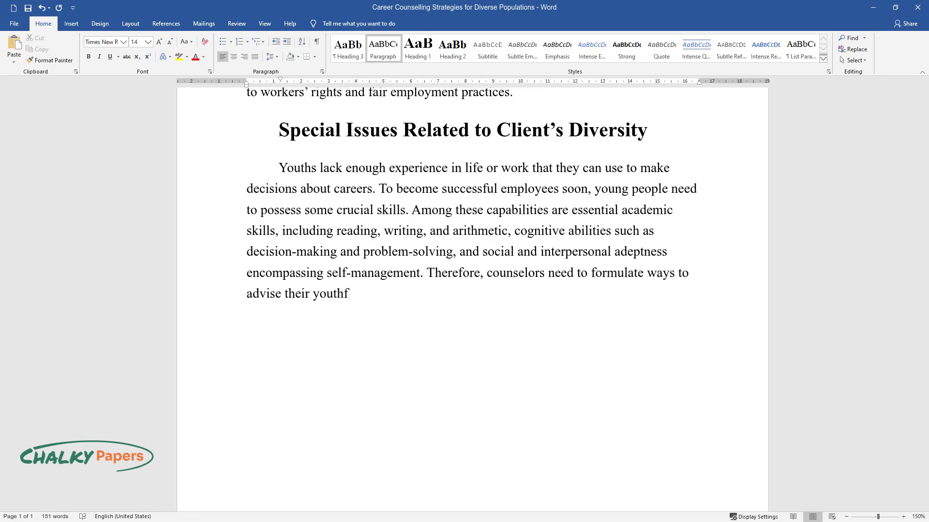
type("ul clients to help them accrue the ")
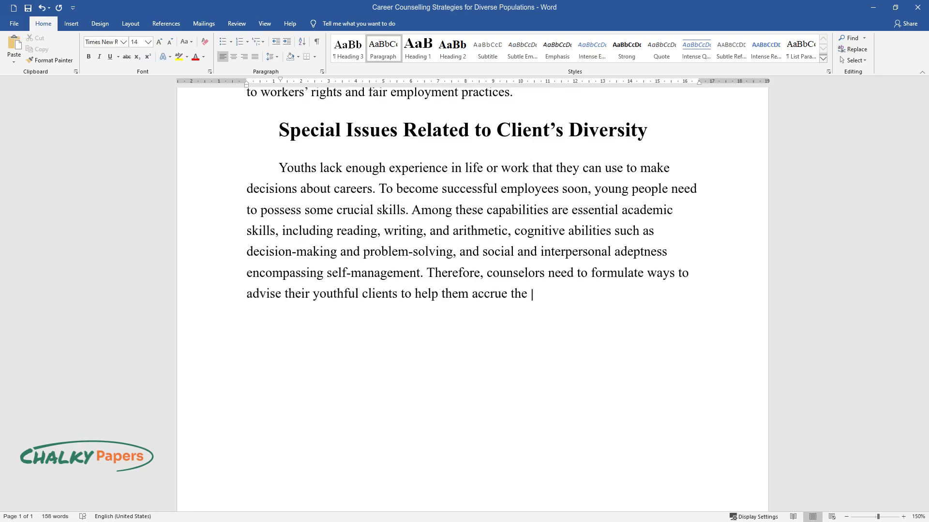
type("necessary skills for employment.")
Step: Add a paragraph on how gender socialization shapes the career decisions of men and women
key("Return")
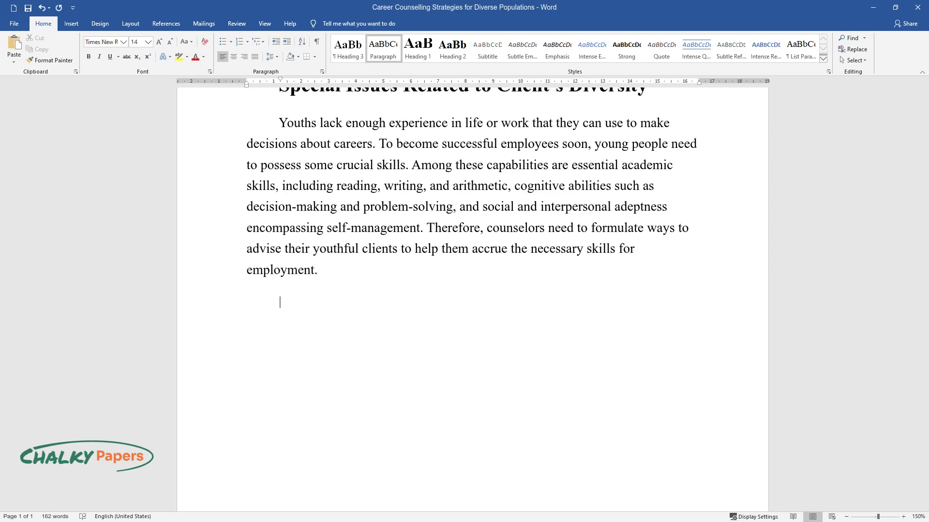
type("Gender socializa")
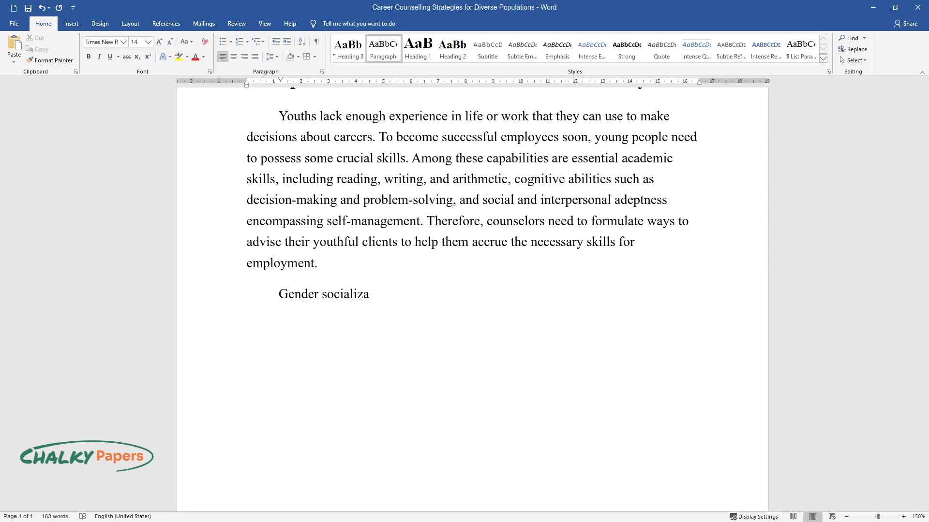
type("tion of men and women significantl")
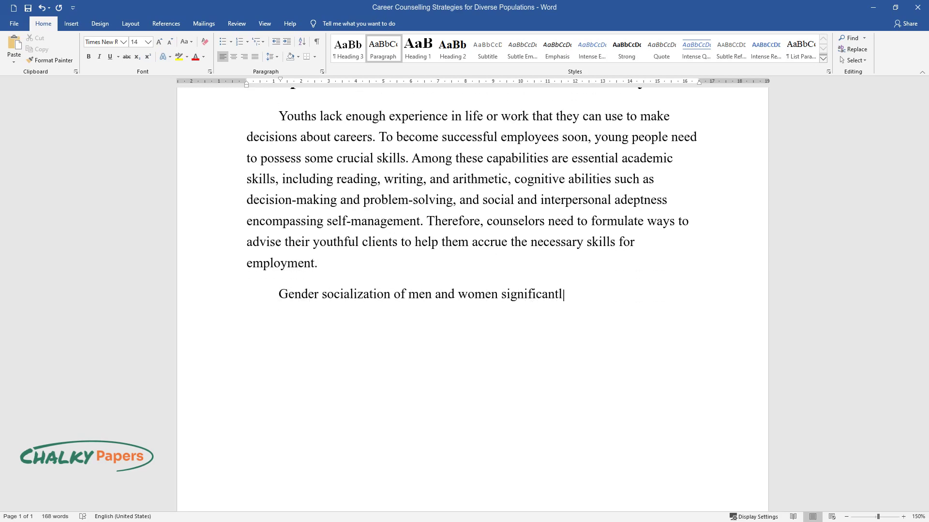
type("y affects the career decisions th")
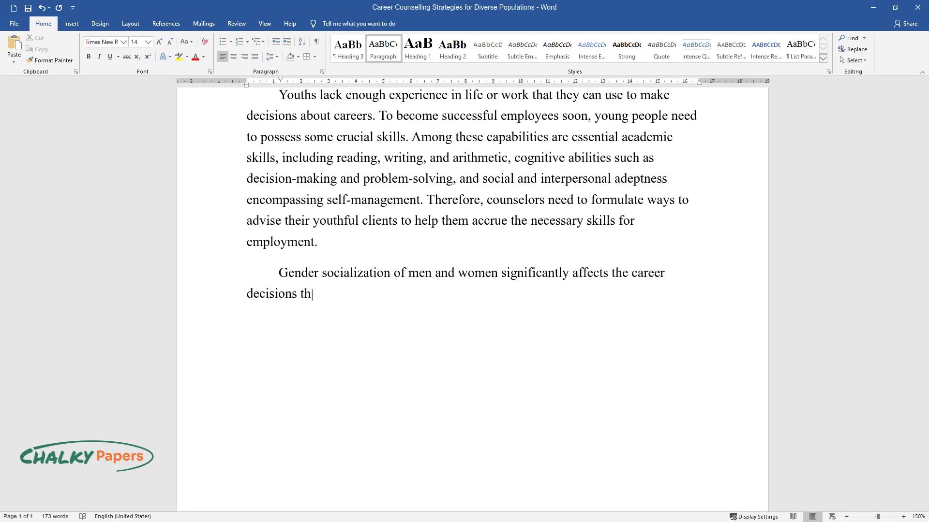
type("ey make. For instance, working wo")
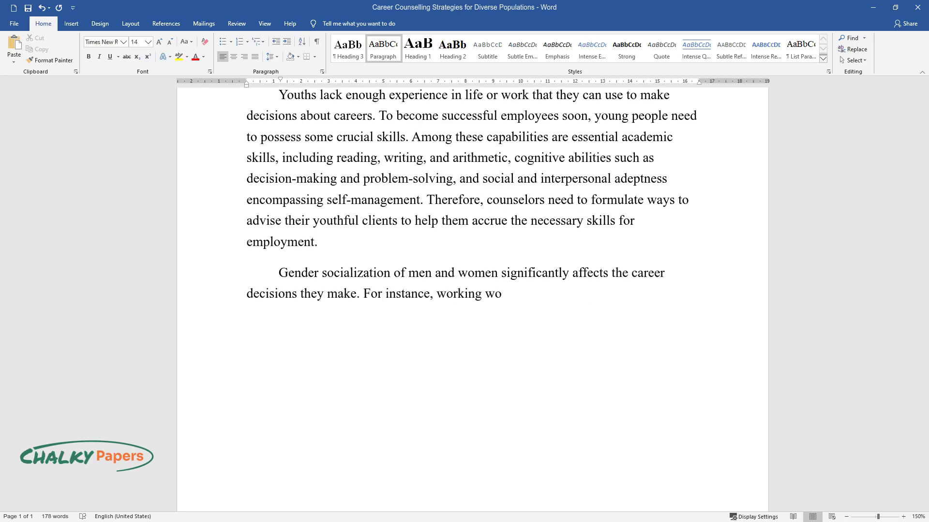
type("men find it challenging to balanc")
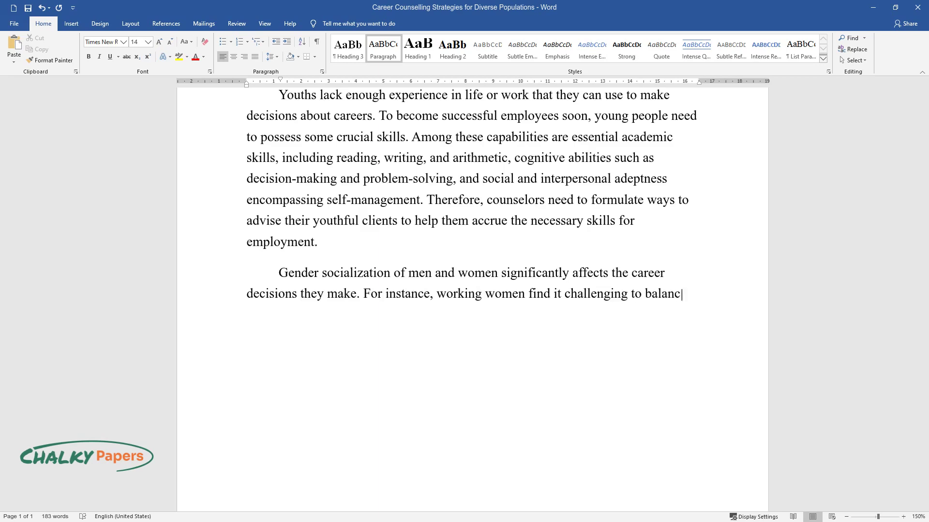
type("e their professional duties and th")
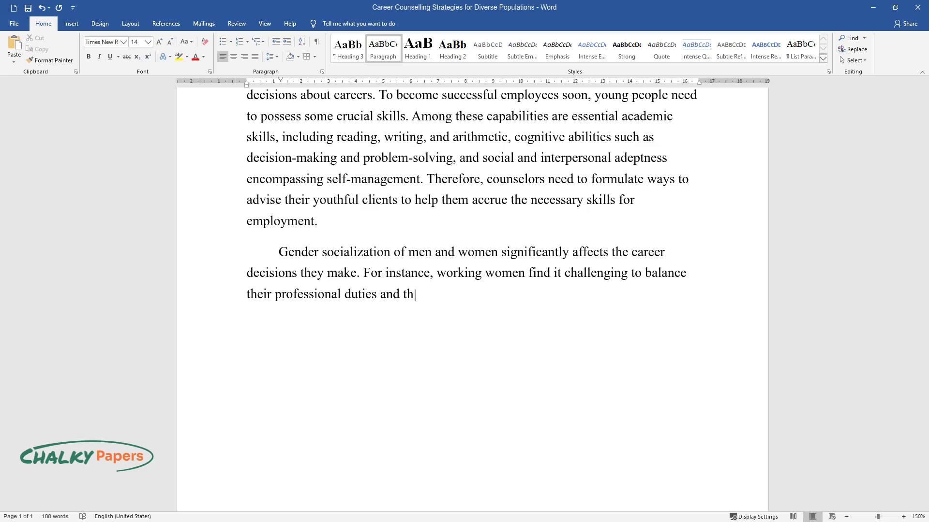
type("e multiple roles they play. Simila")
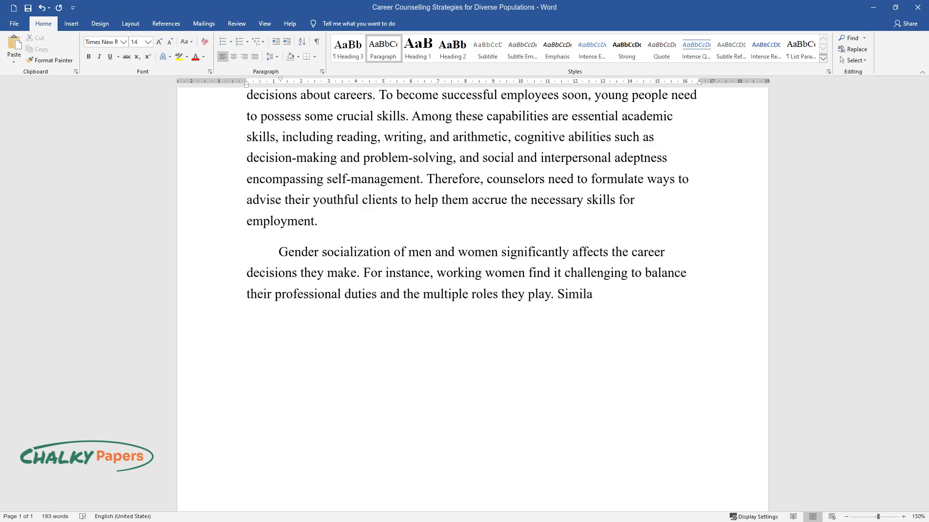
type("rly, men may face extrem")
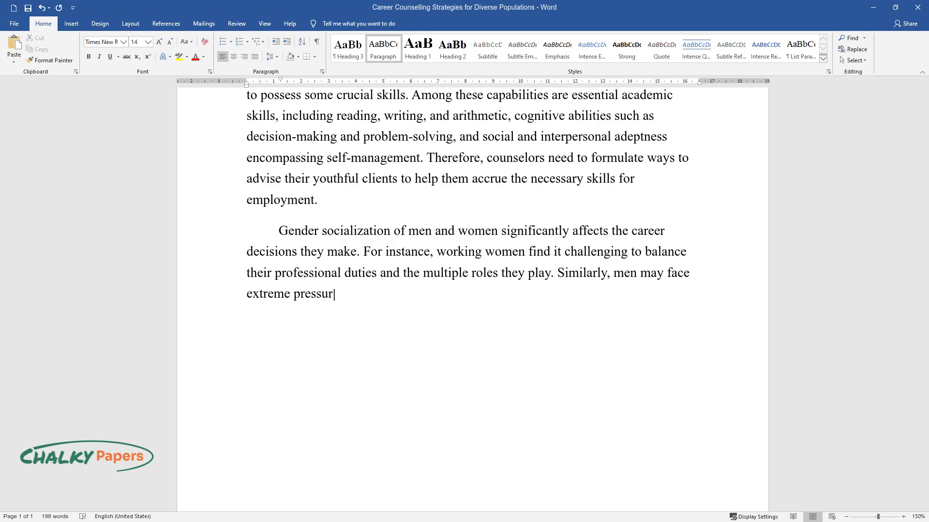
type("e pressure to find work and provide for th")
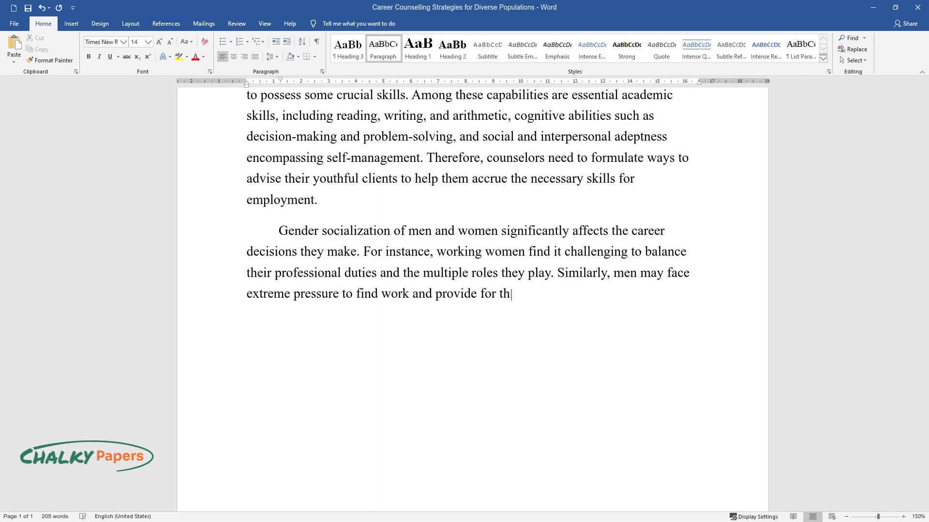
type("eir families due to societal beli")
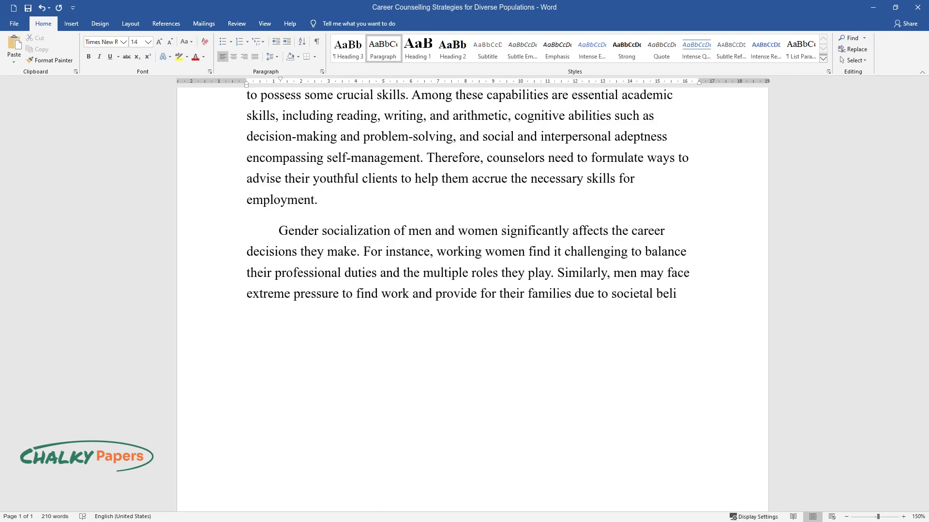
type("efs. This may jeopardize ")
type("their psy")
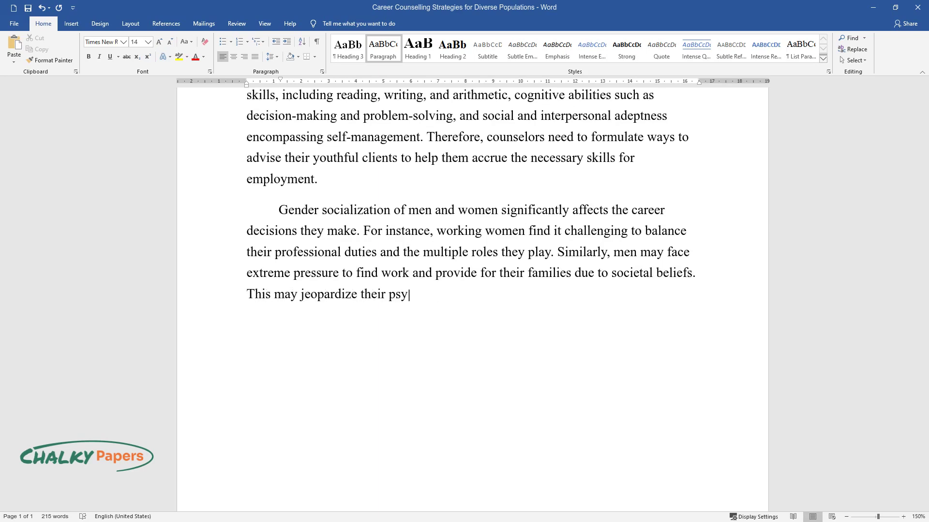
type("chological well-being if they fai")
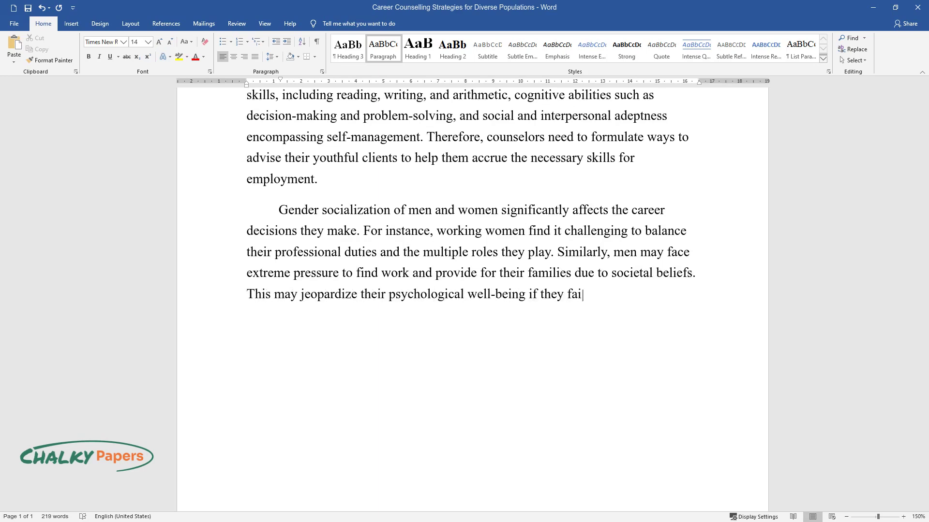
type("l to secure a job. In essence, gender socializatio")
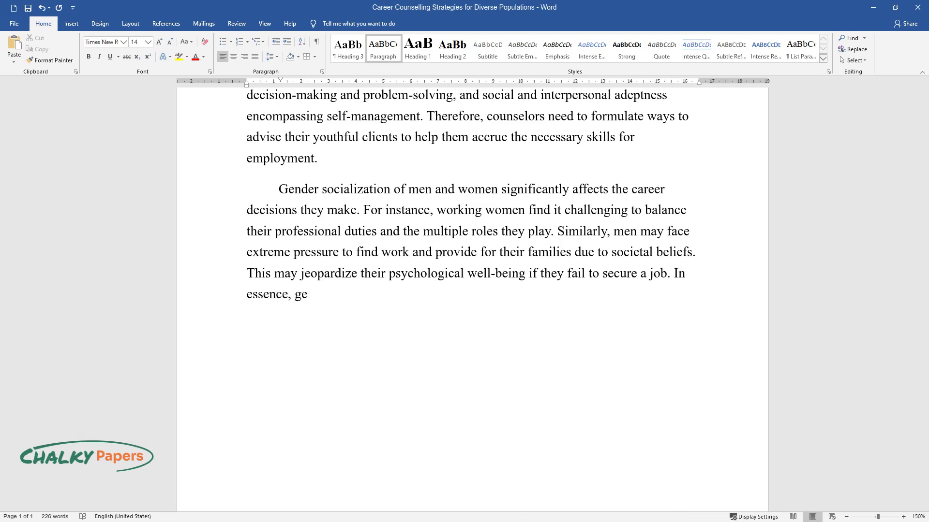
type("n is crucial in ")
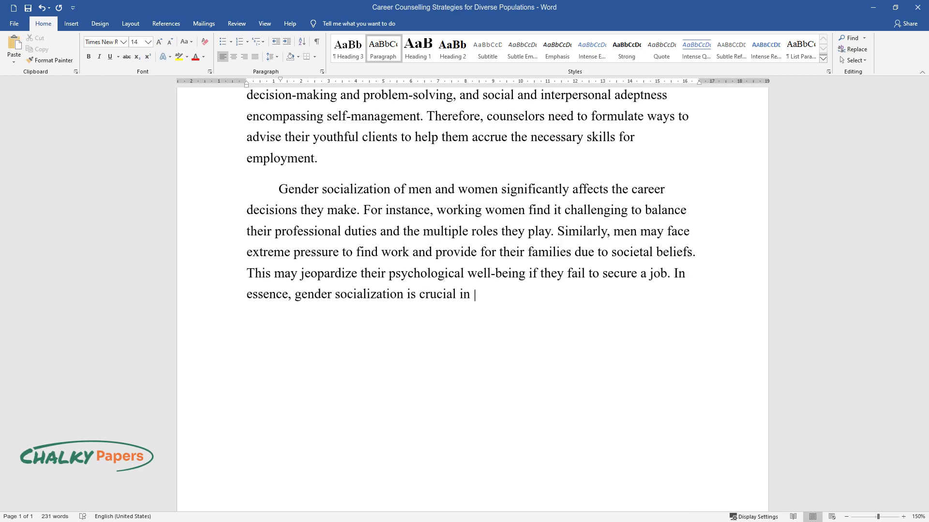
type("professional development; therefor")
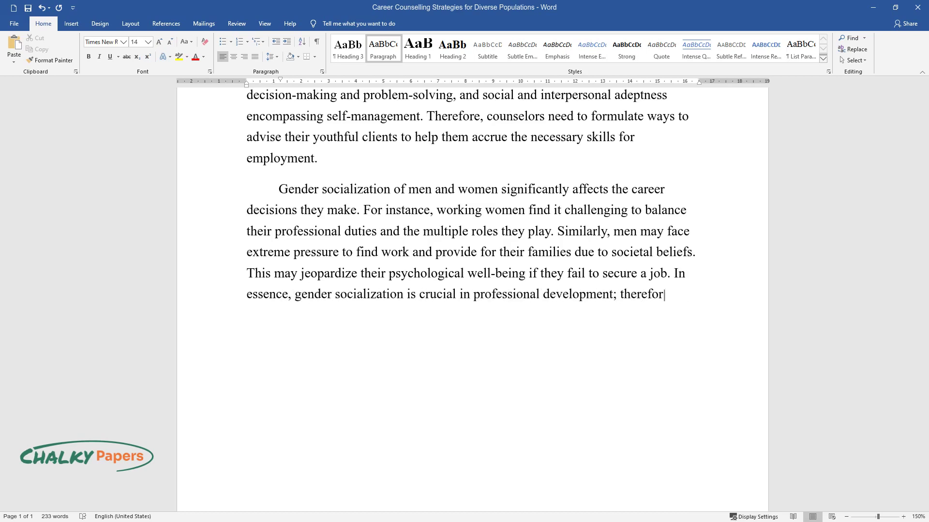
type("e, counselors should emphasize it")
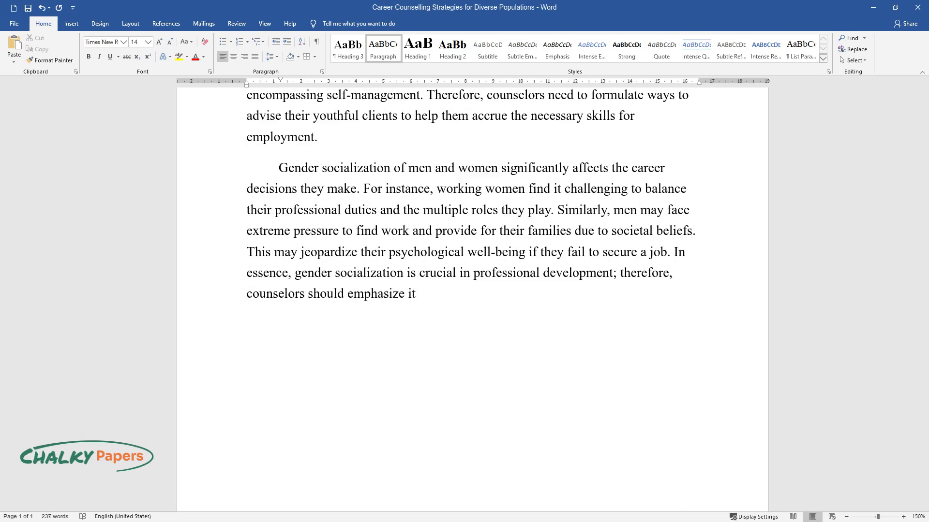
type(".")
key("Return")
Step: Write the Ethnicity paragraph on how ethnic background affects which occupations seem accessible
type("Ethnicity drama")
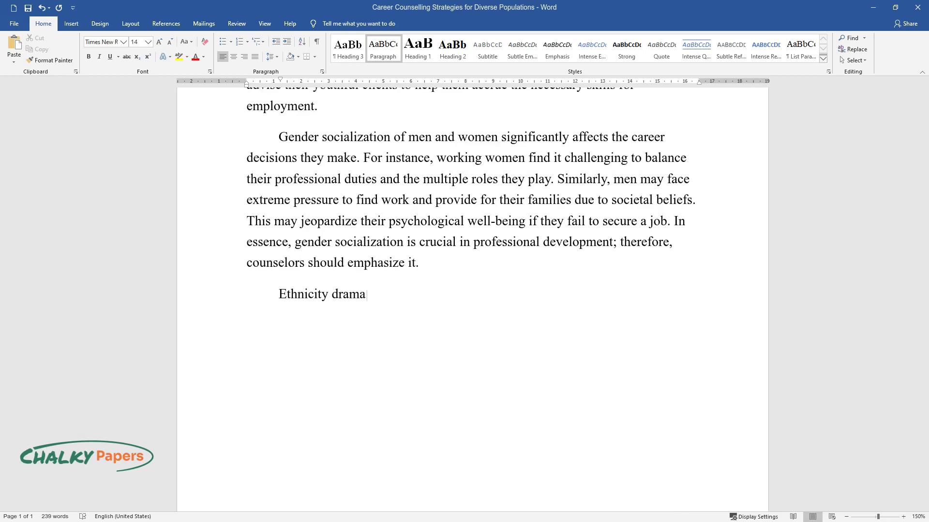
type("tically influences the types of oc")
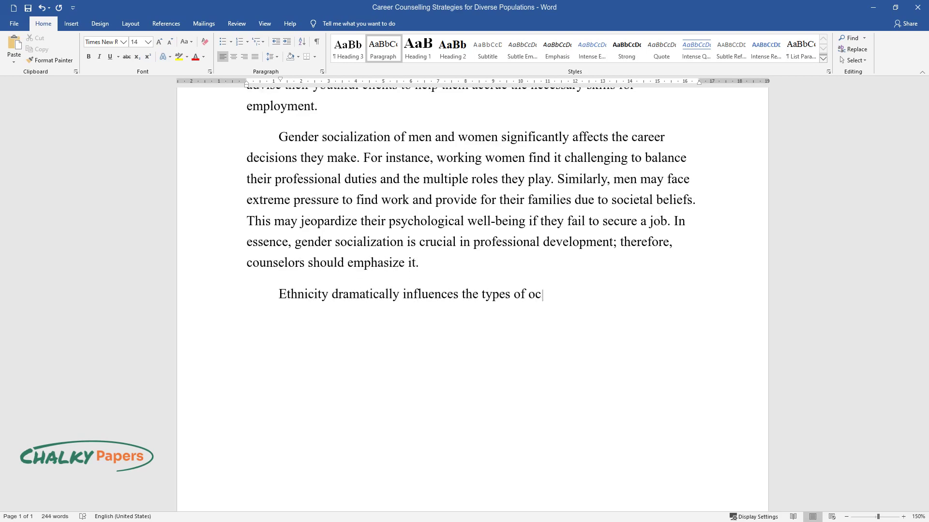
type("cupations perceived as accessible ")
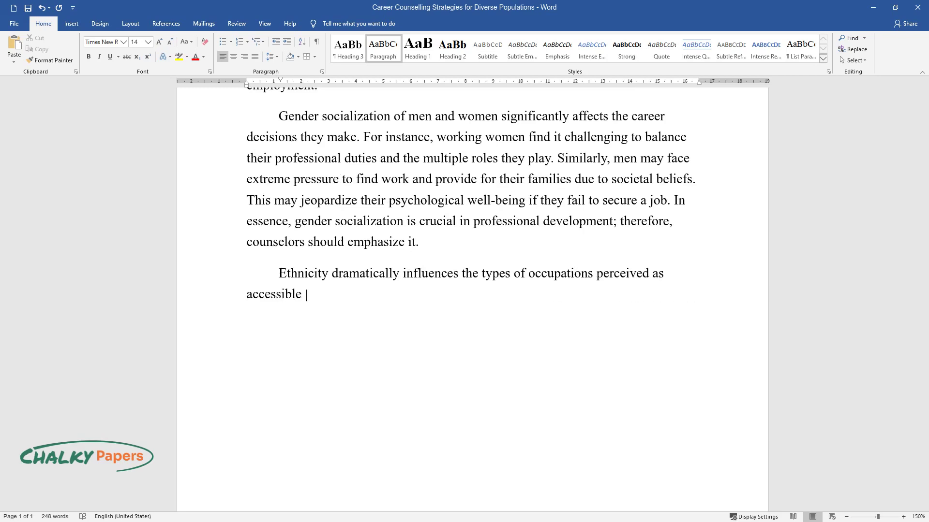
type("and acceptable. For instance, one's racial")
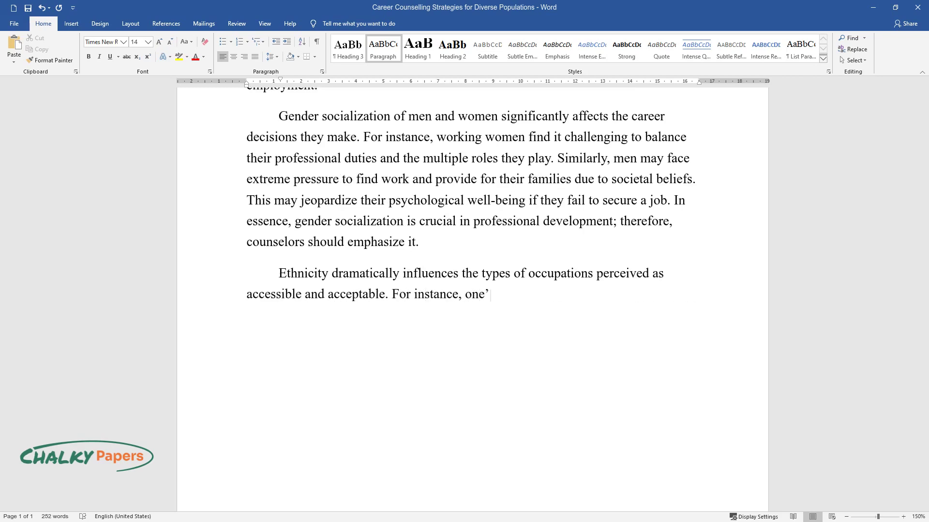
type(" or ethnic background can ")
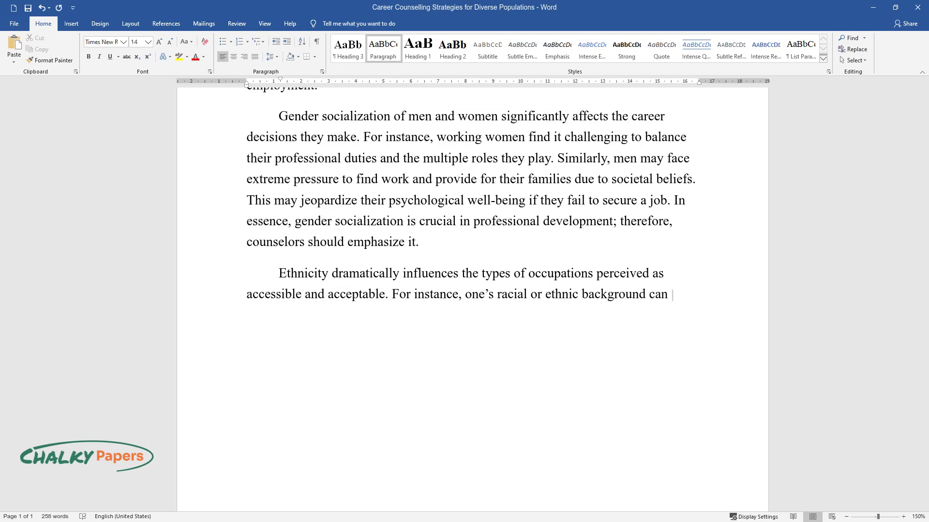
type("control the types of careers they")
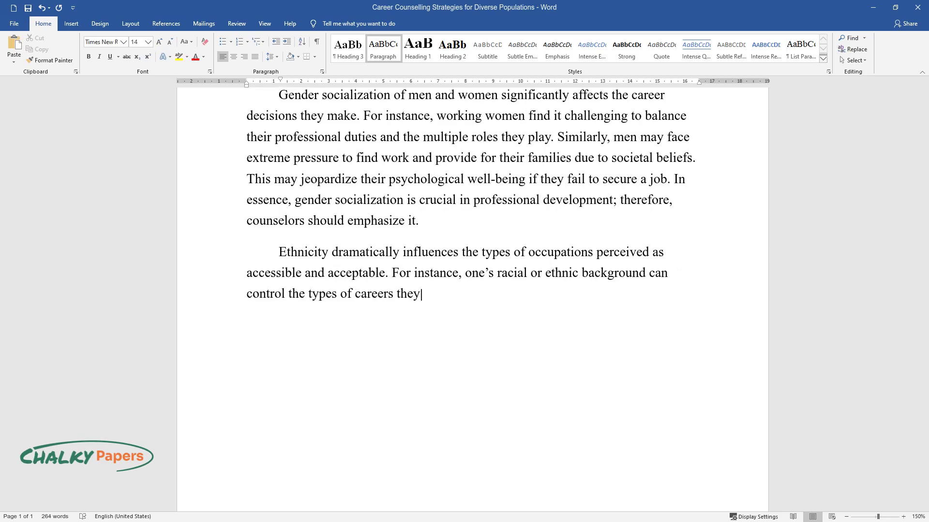
type(" consider attainable. Occasionally")
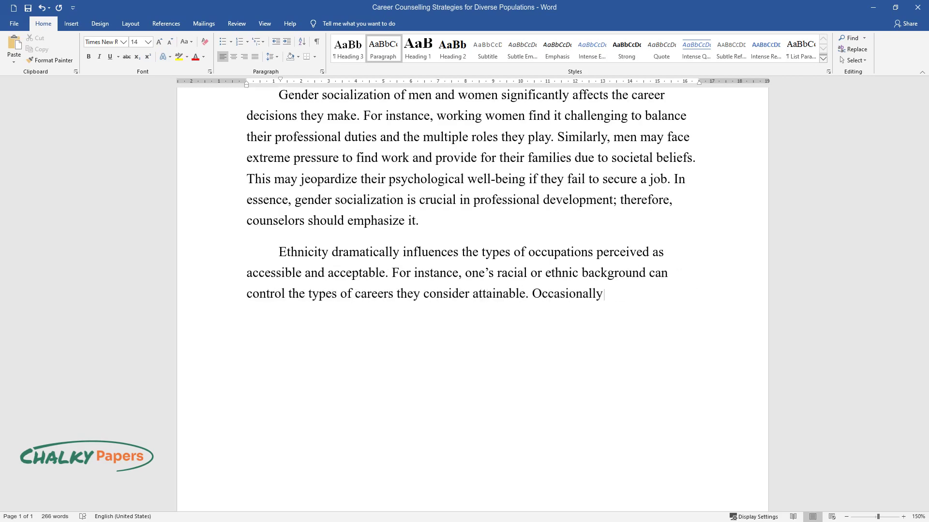
type(", this may")
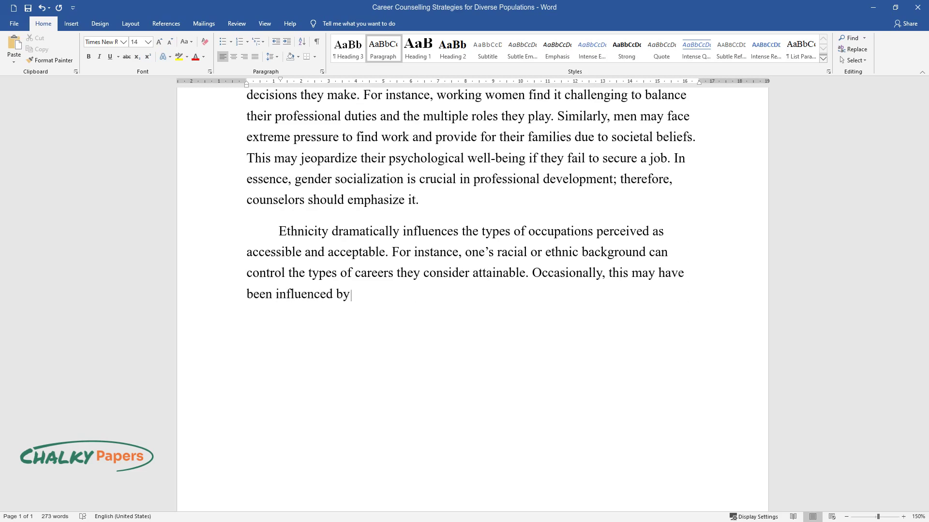
type(" have been influenced by learning experiences to which the")
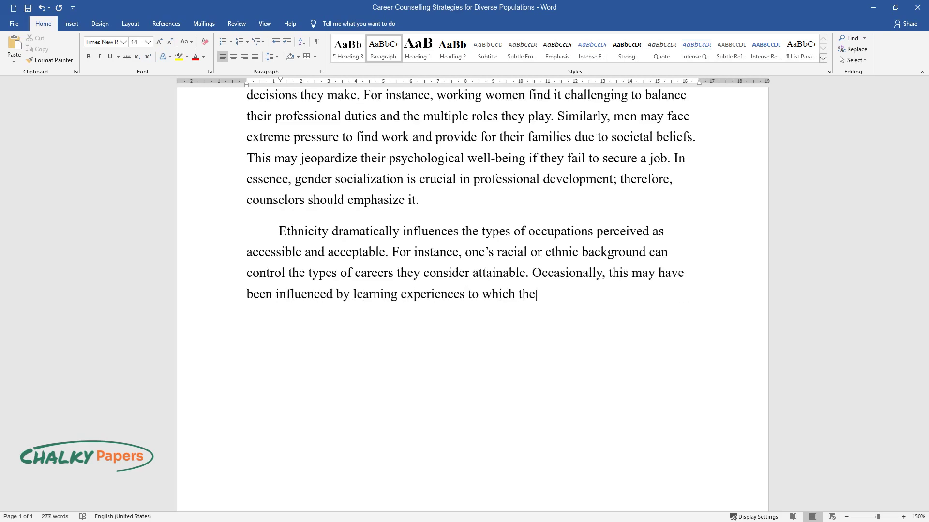
type("ir racial group has been exposed. One may eliminate")
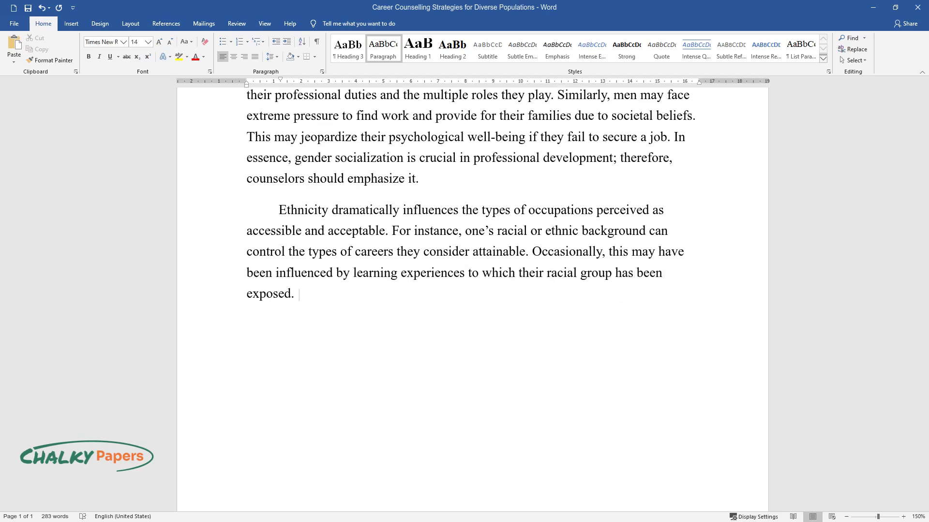
type(" a particular pro")
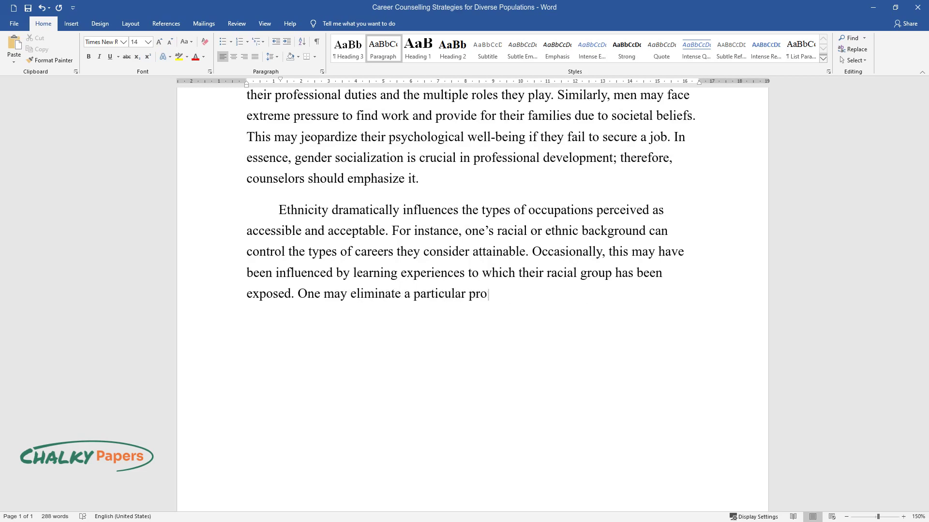
type("fession they consider inaccessible")
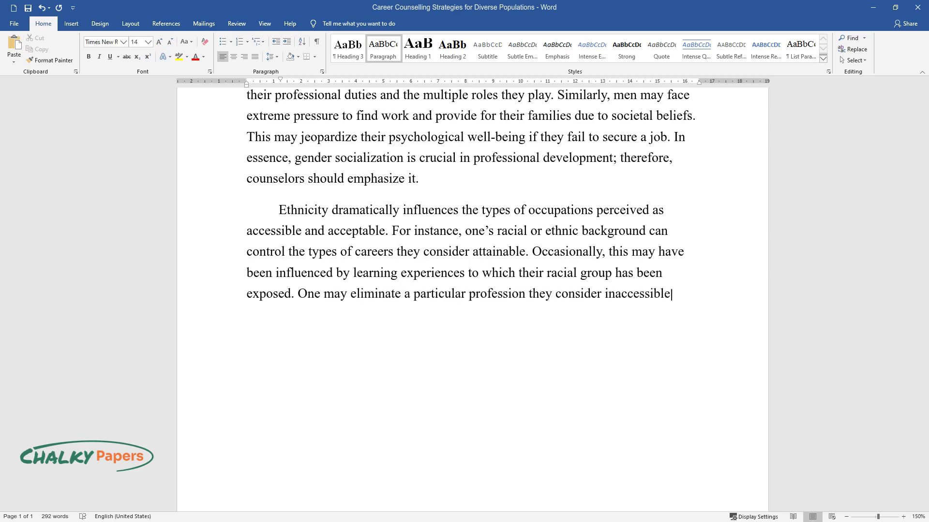
type(" to their community. This shows ho")
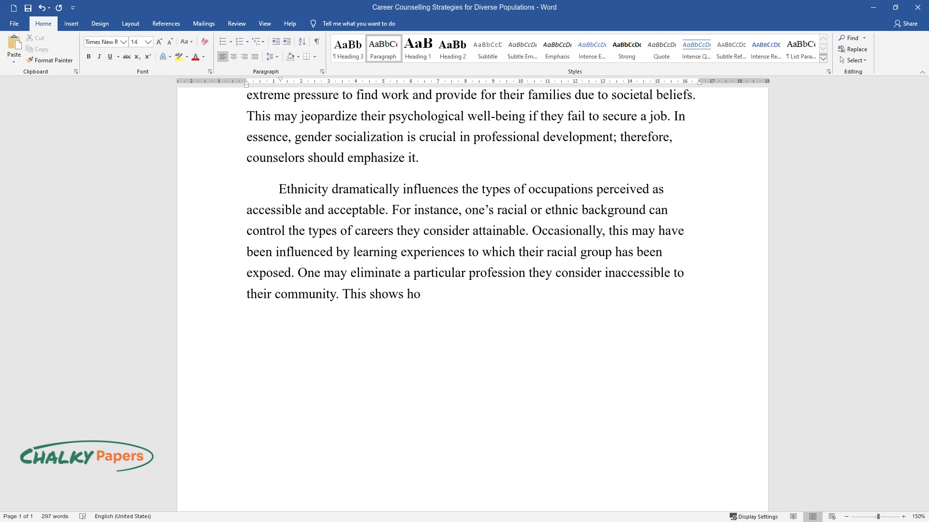
type("w ethnicity significantly affects ")
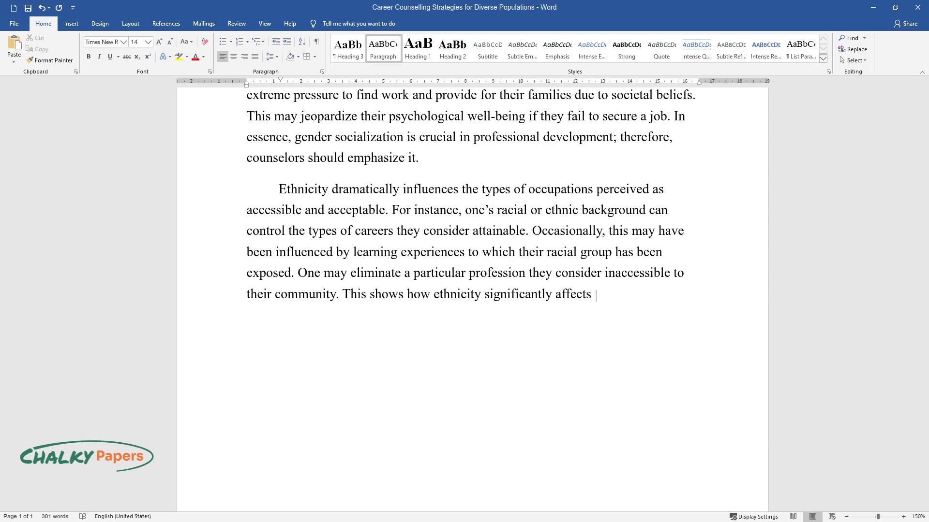
type("career choice and why cou")
type("nselors s")
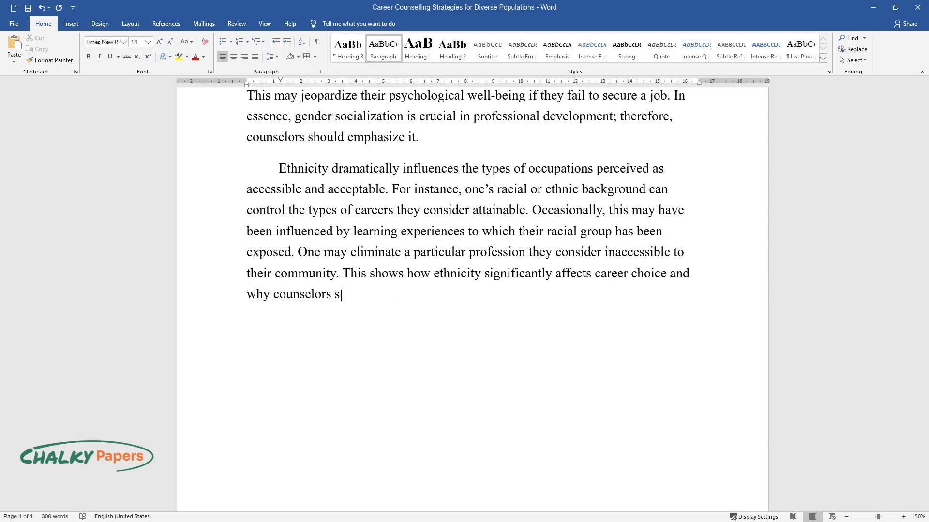
type("hould put much emphasis on it.")
Step: Write the abilities paragraph, then begin the heading 'Strategies for Advocacy for Client's Career and Educational Development'
key("Return")
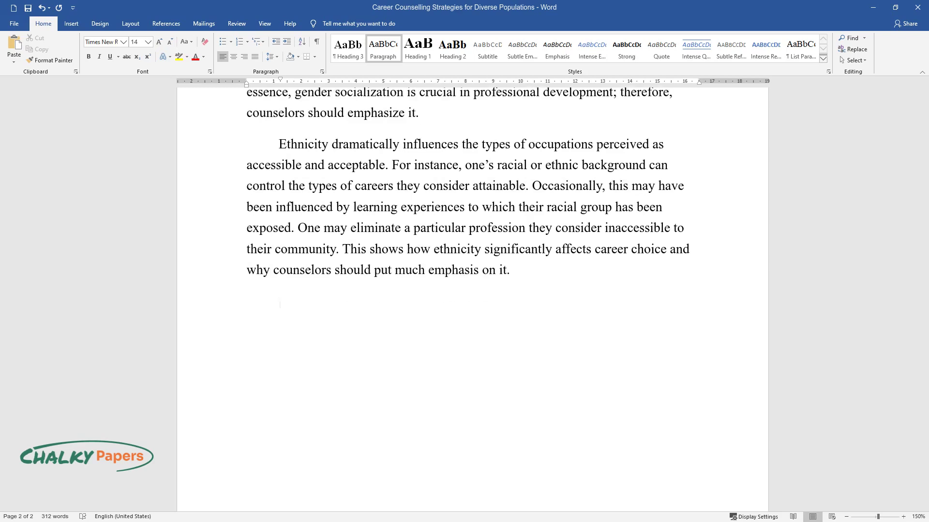
type("Individual abili")
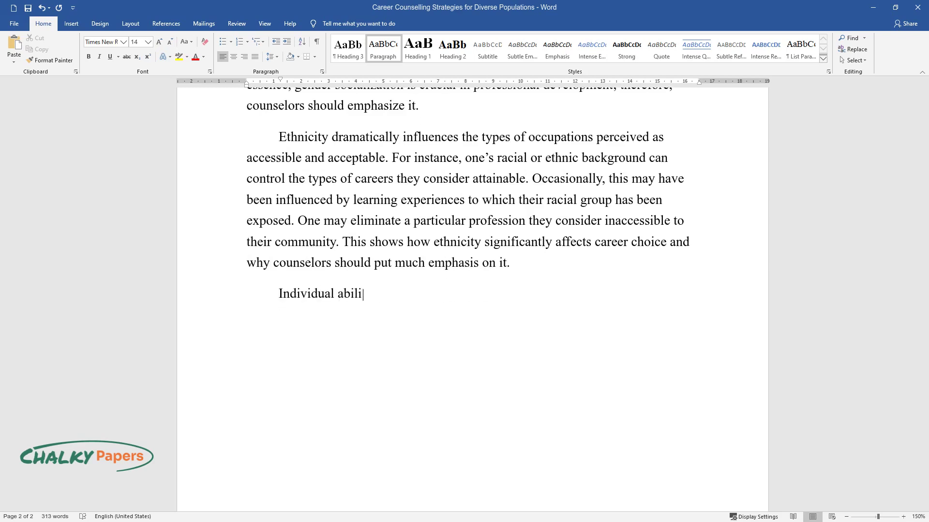
type("ties also affect the career choice ")
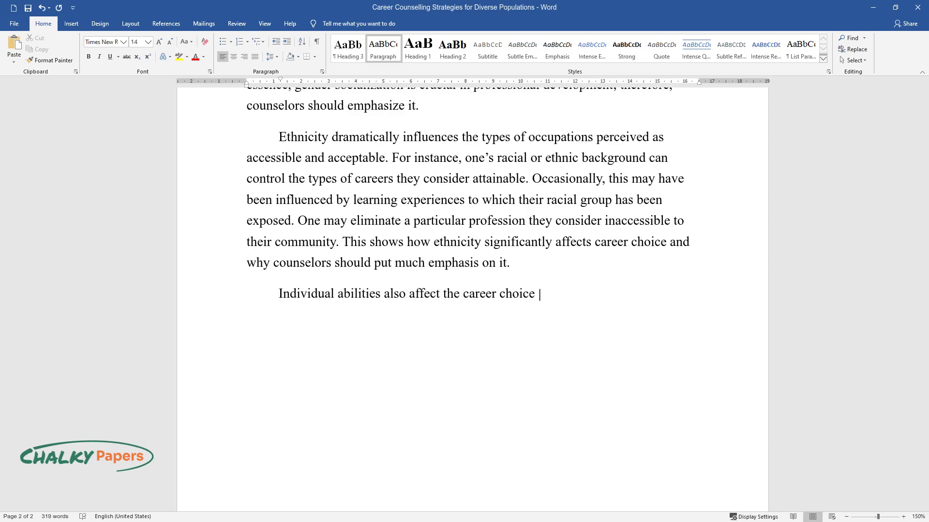
type("one may make, and counselors need t")
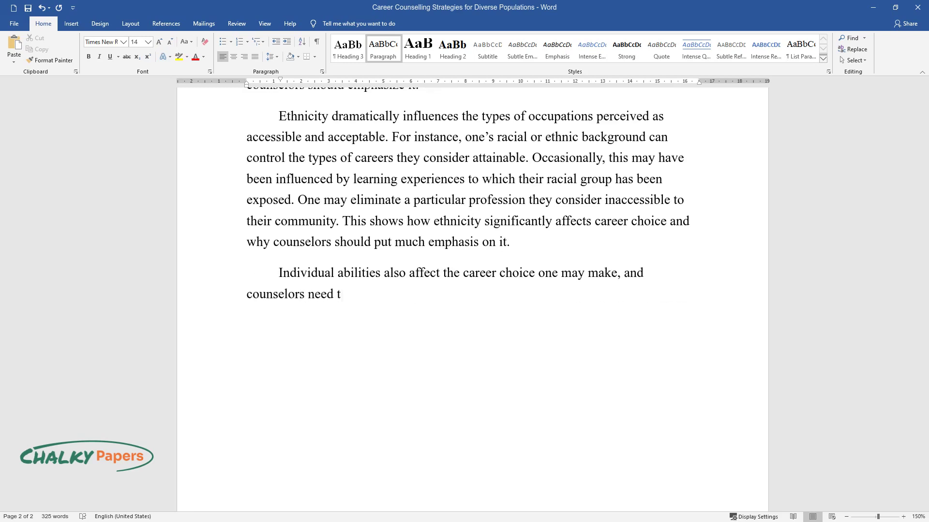
type("o consider this in dealing with cli")
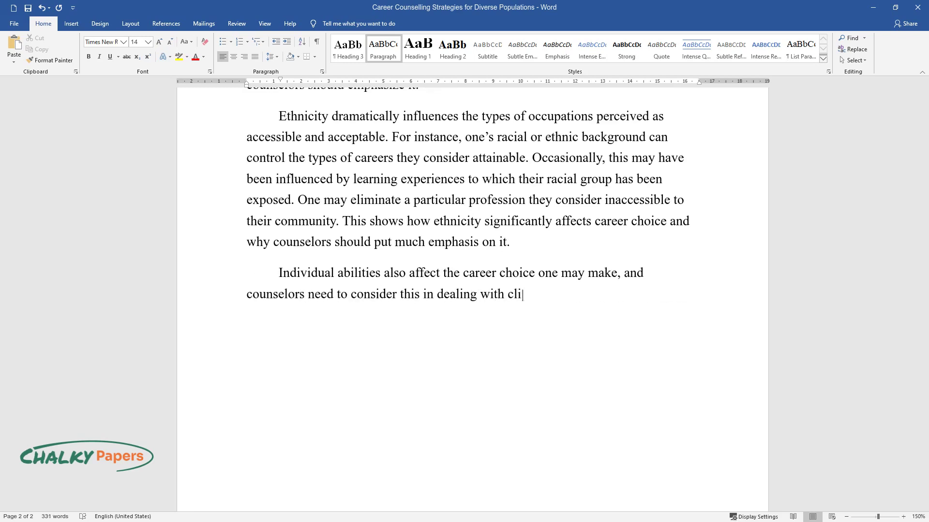
type("ents. For instance, individuals wit")
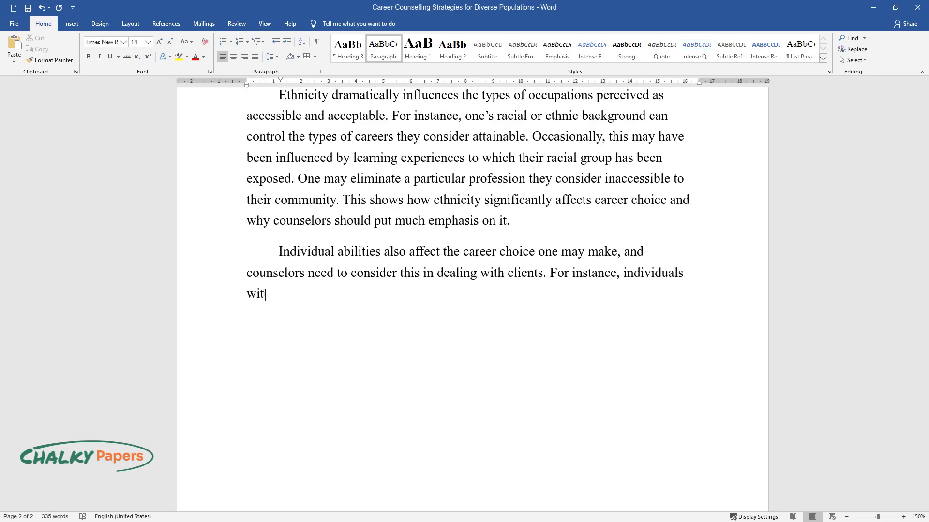
type("h physical or learning disabilities")
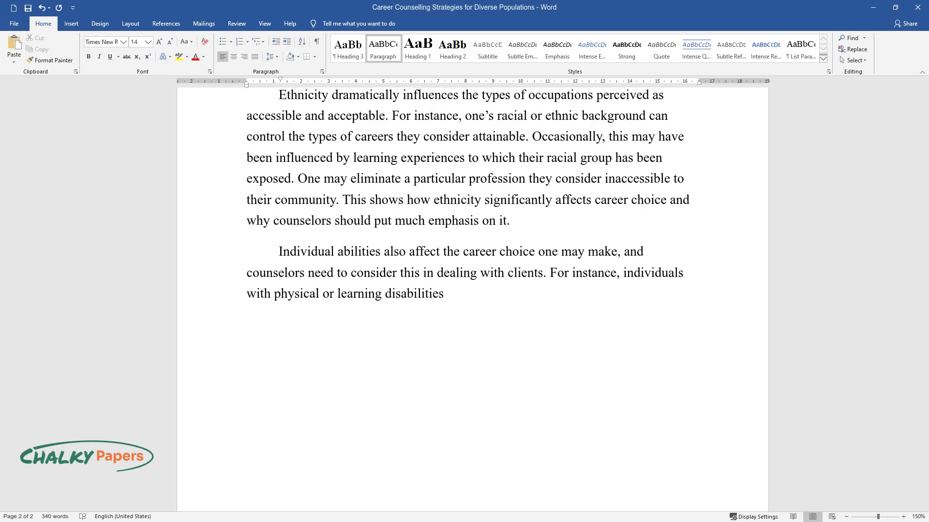
type(" may have limited opportunities to")
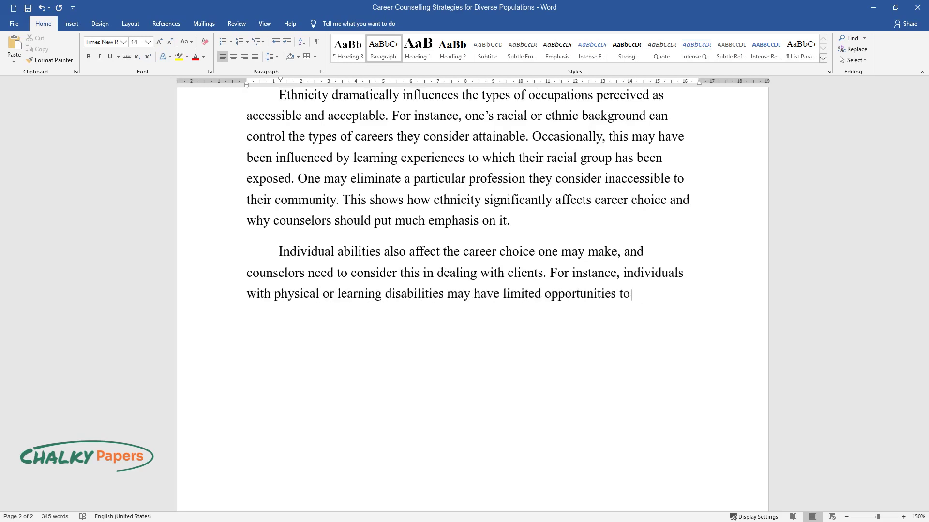
type(" engage in specific career developme")
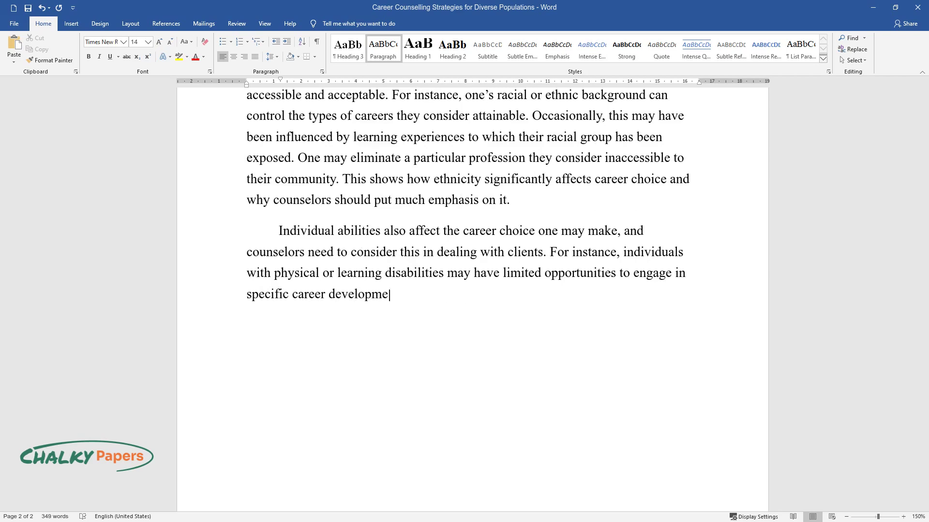
type("nt processes and develop practical")
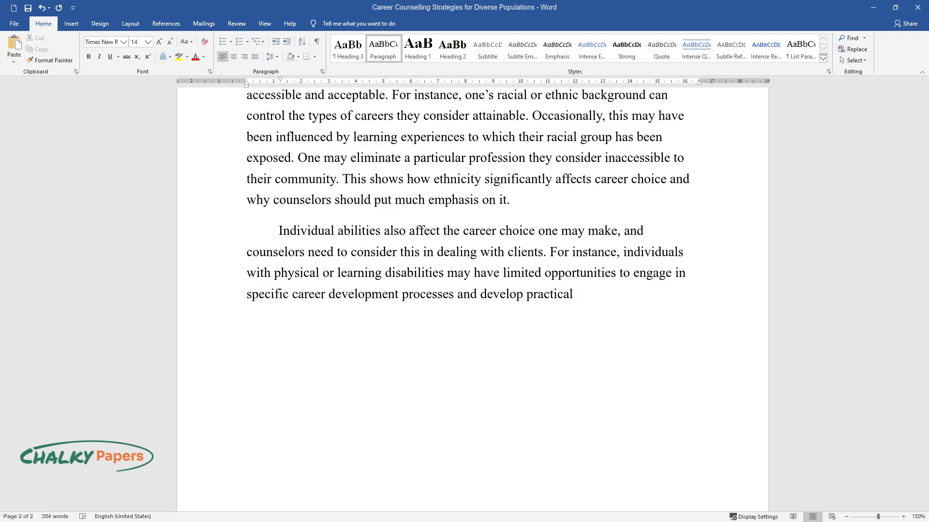
type(" decision-making skills. This limitat")
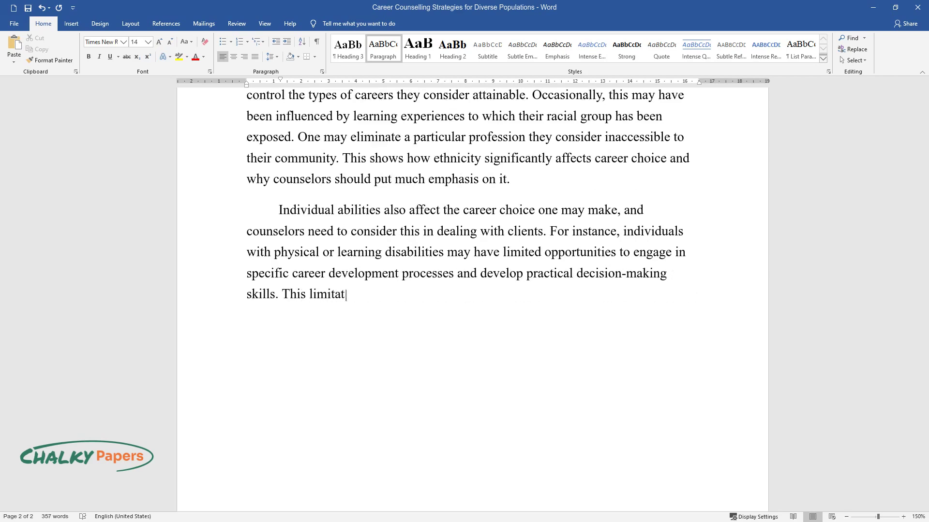
type("ion can adversely affect their prof")
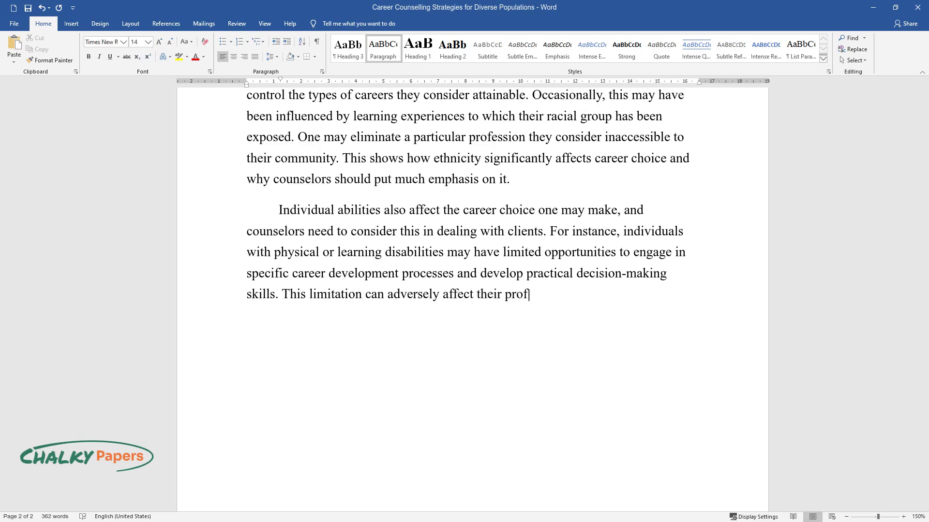
type("essional development. Therefore, career counselors have to as")
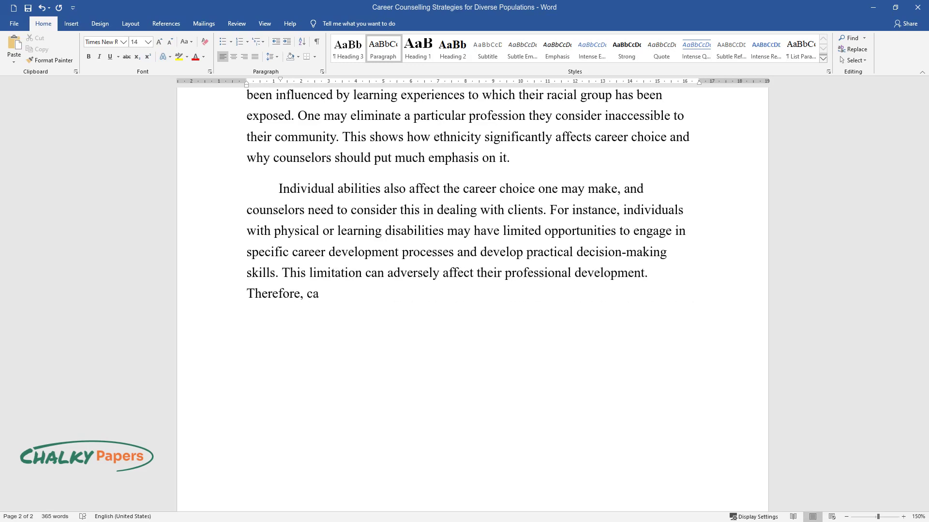
type("sess thei")
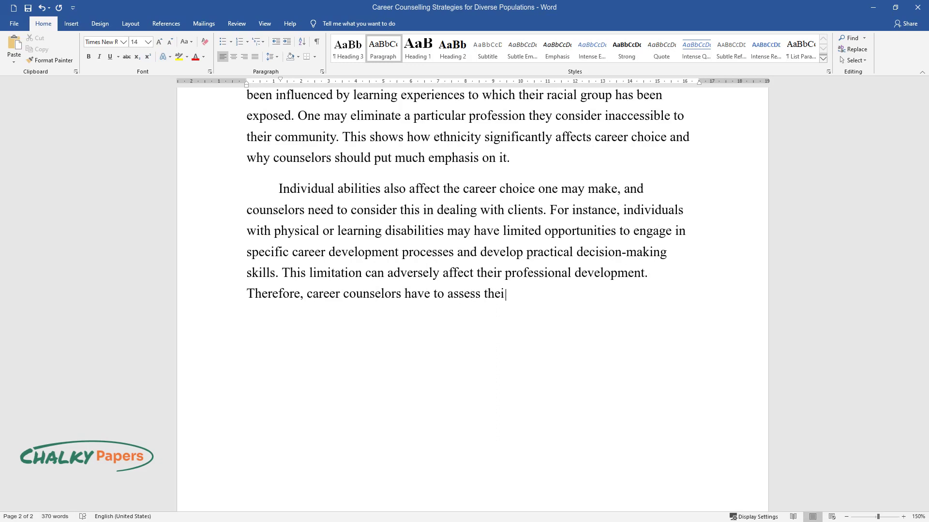
type("r client's physical or learning disabilities that may limit t")
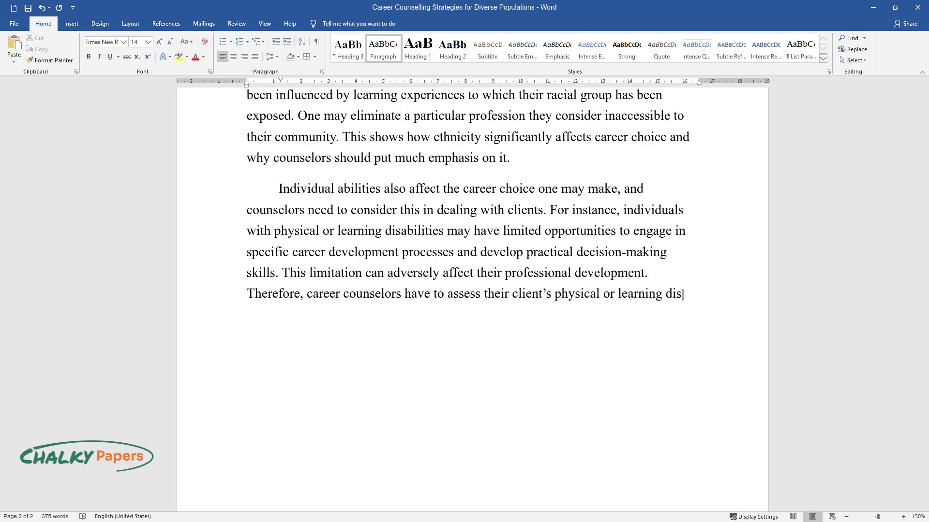
type("heir occu")
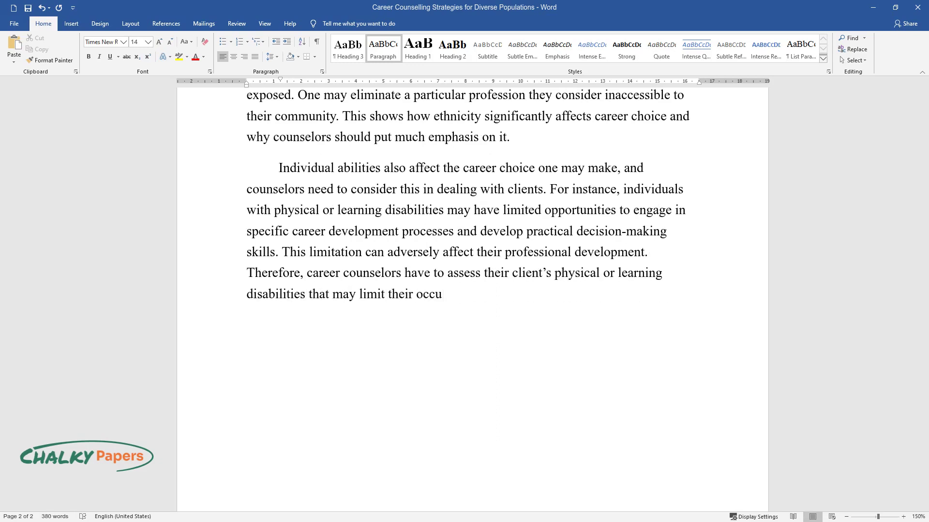
type("pational advancement.")
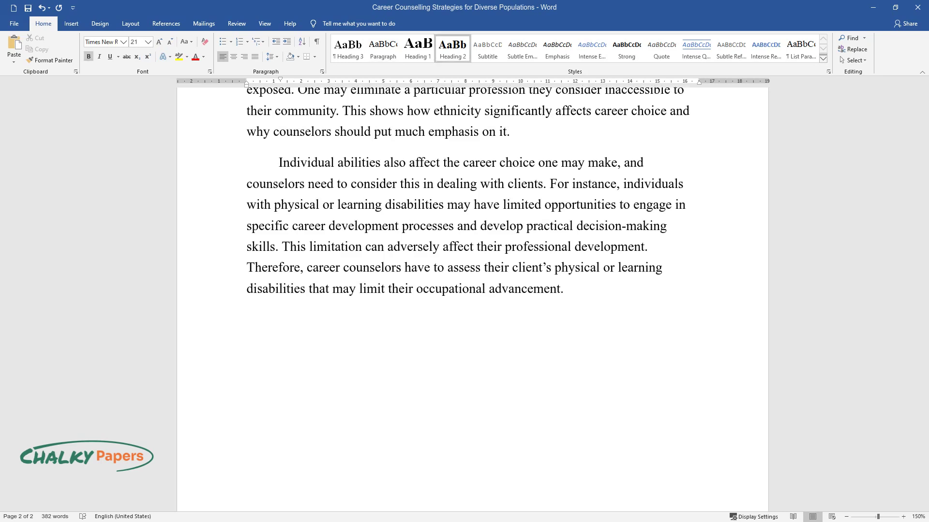
key("Return")
type("Strategies for Advocacy f")
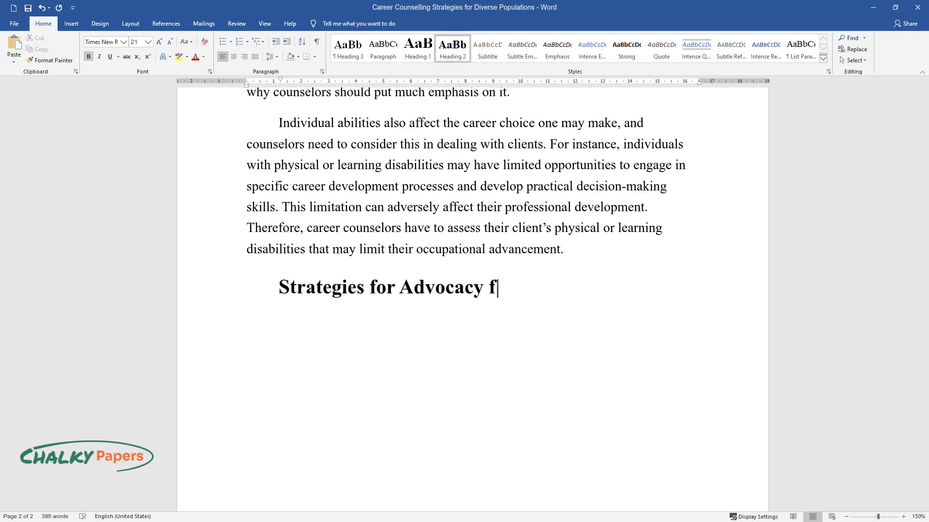
type("or Client's Career and Educa")
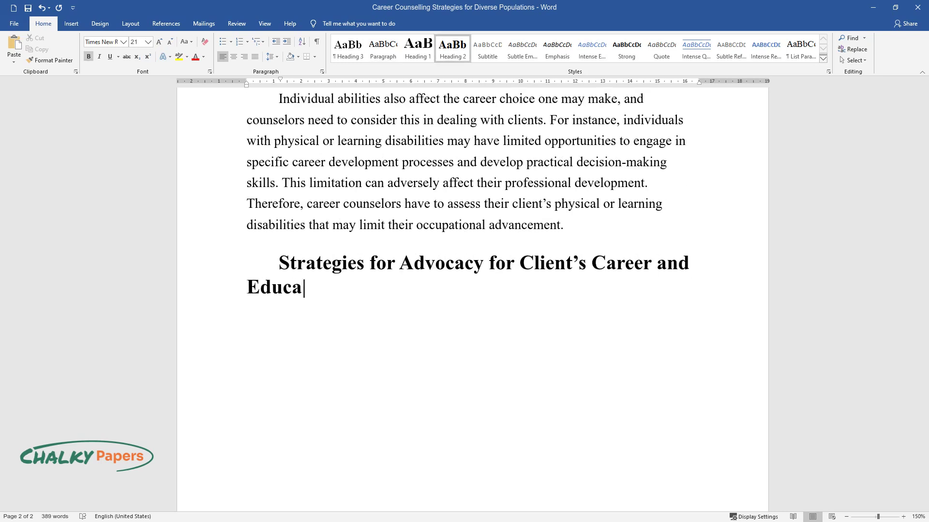
type("tional Development")
Step: Write the advocacy paragraph on identifying issues, then begin 'A counselor needs to take small steps'
key("Return")
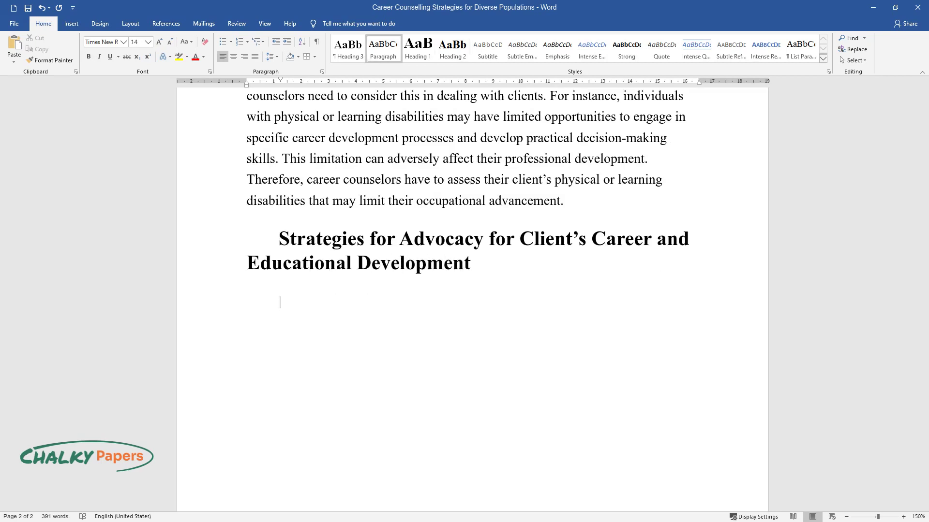
type("There are several strat")
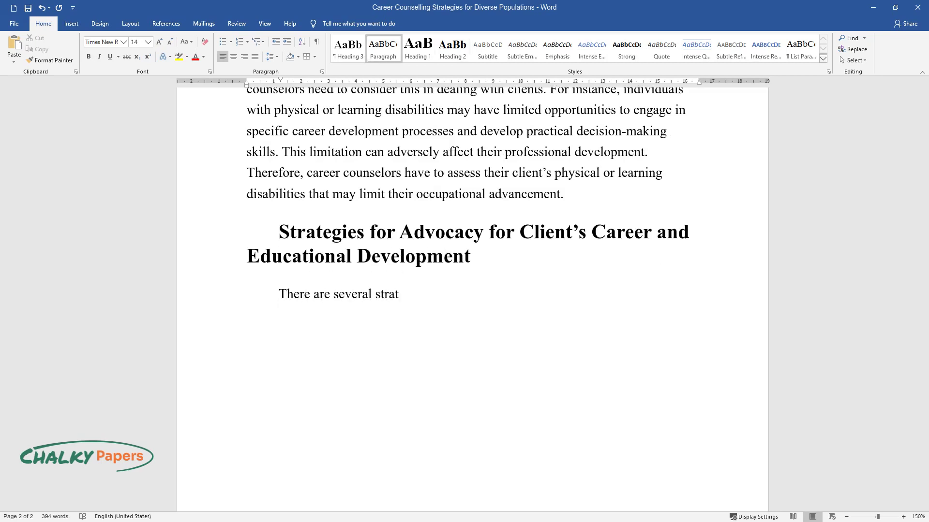
type("egies that a career counselor can ta")
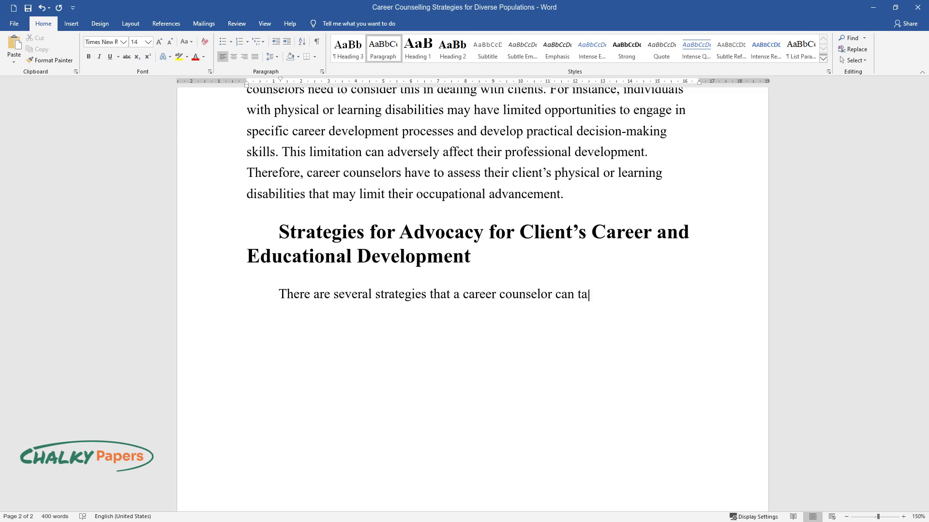
type("ke in advocating for their client’s")
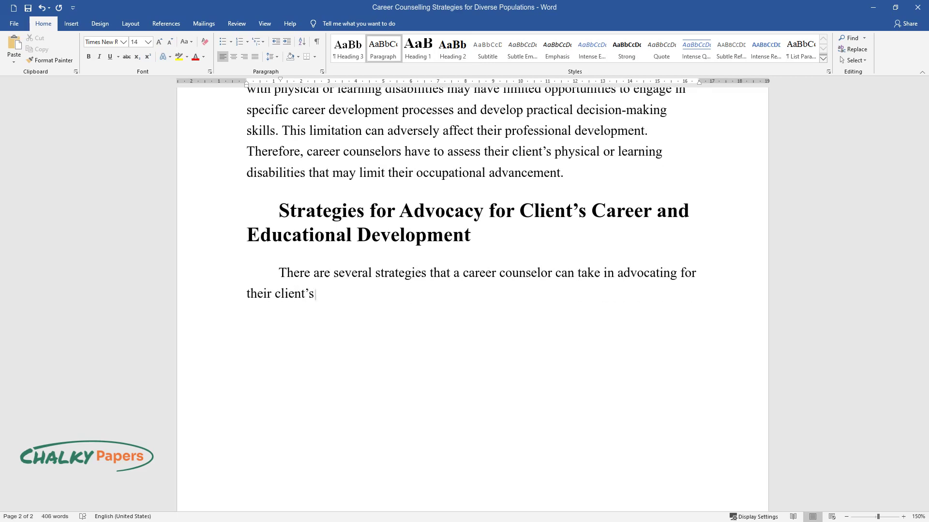
type("and educational development")
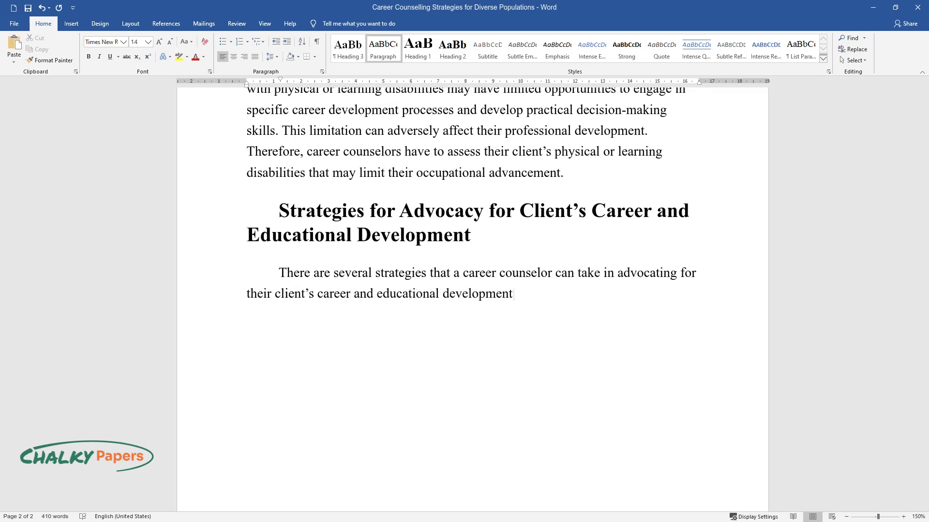
type(" and opportunities. First, they nee")
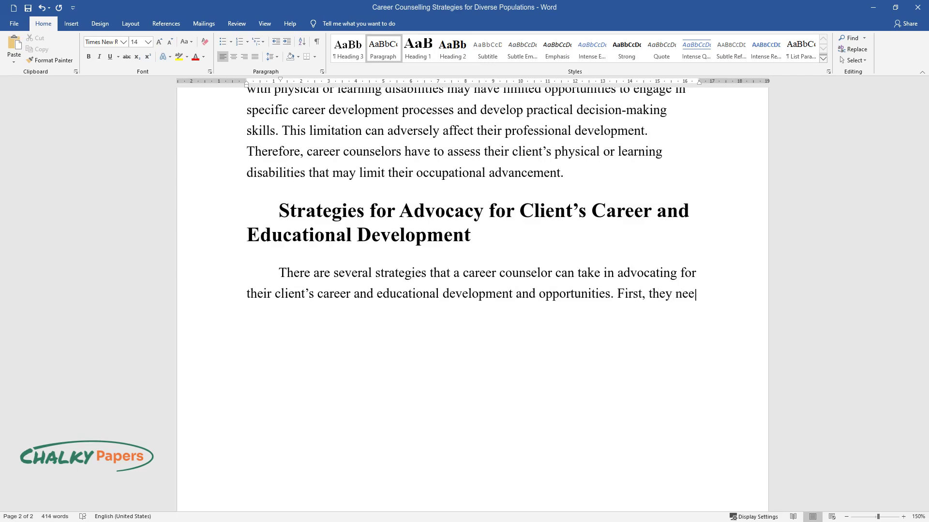
type("d to identify the issues they are p")
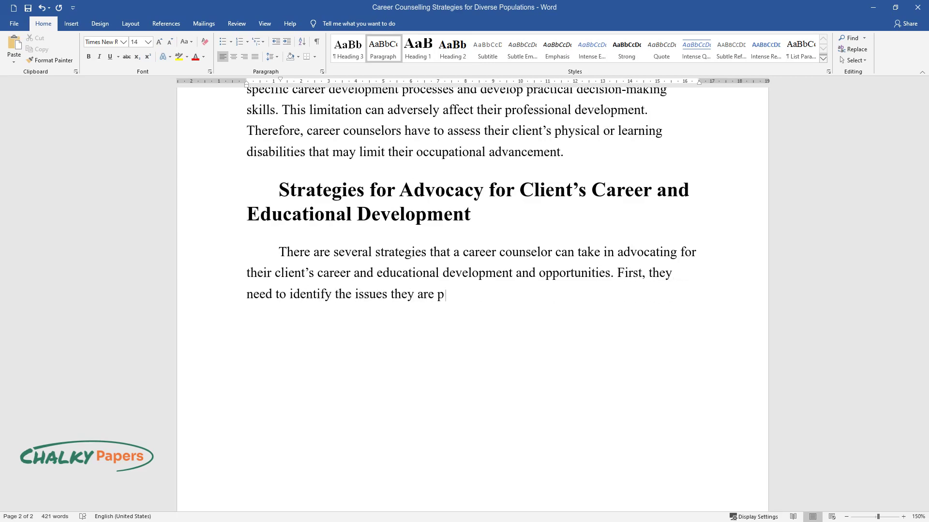
type("assionate about and find the reason")
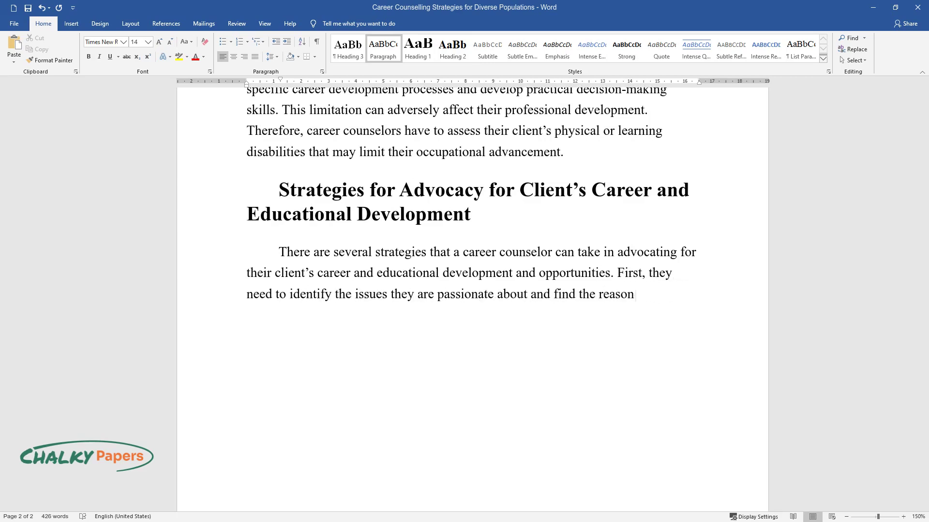
type("s as to why they want to advocate f")
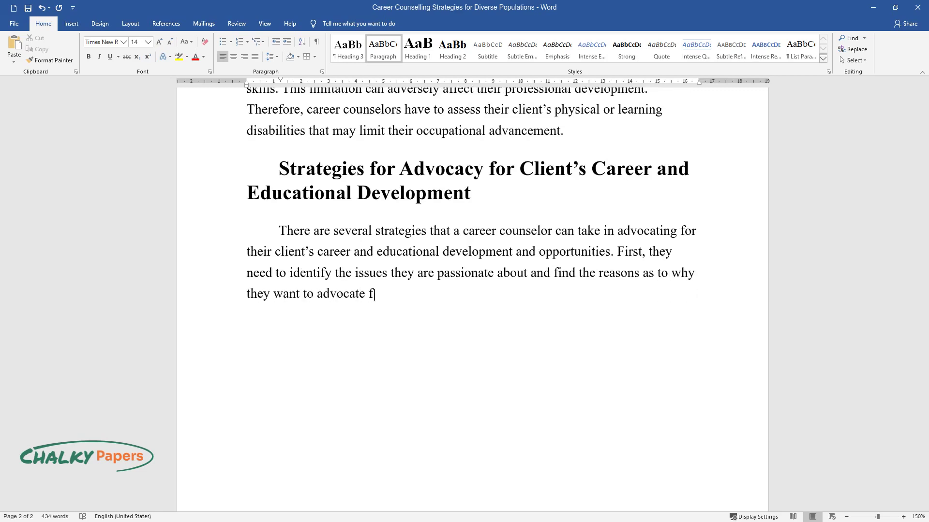
type("or them. Career counselors can rese")
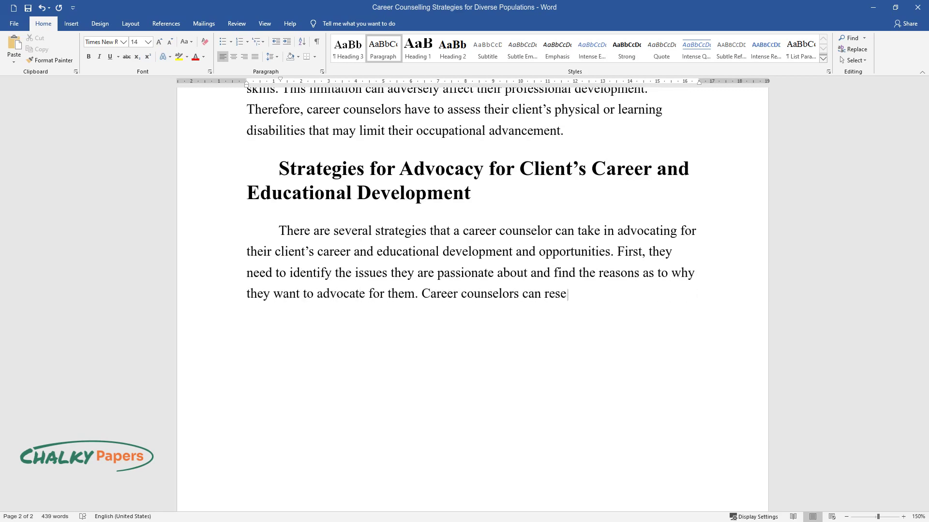
type("arch by watching the news, reading journals ")
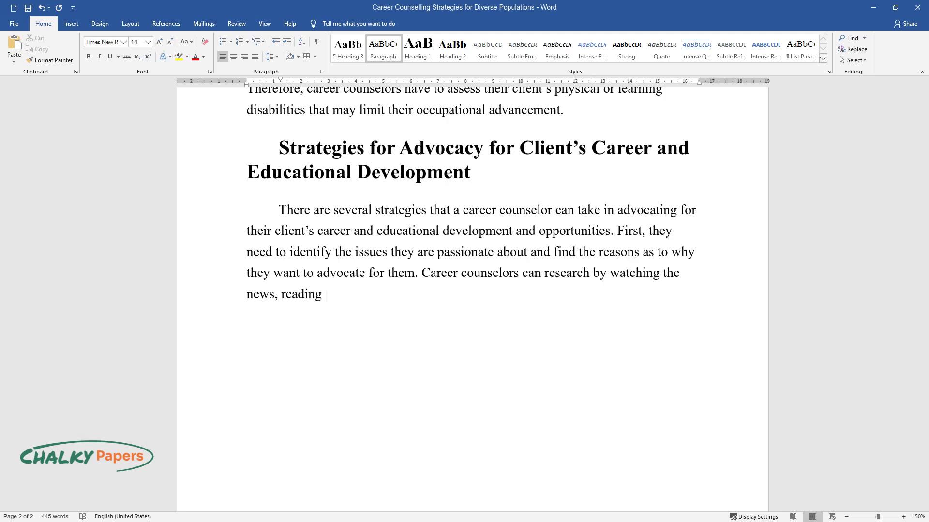
type("and magazines, and even in")
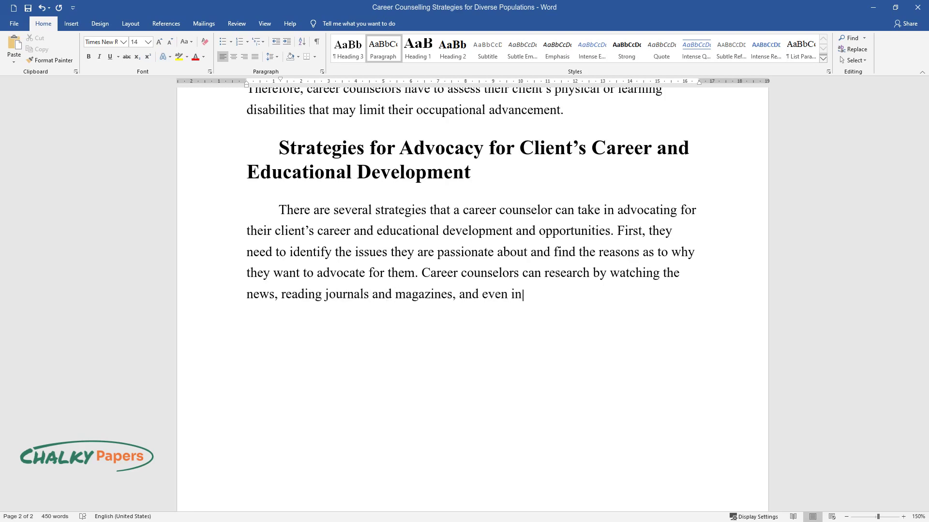
type("terviewing people. After the identification of the issues, th")
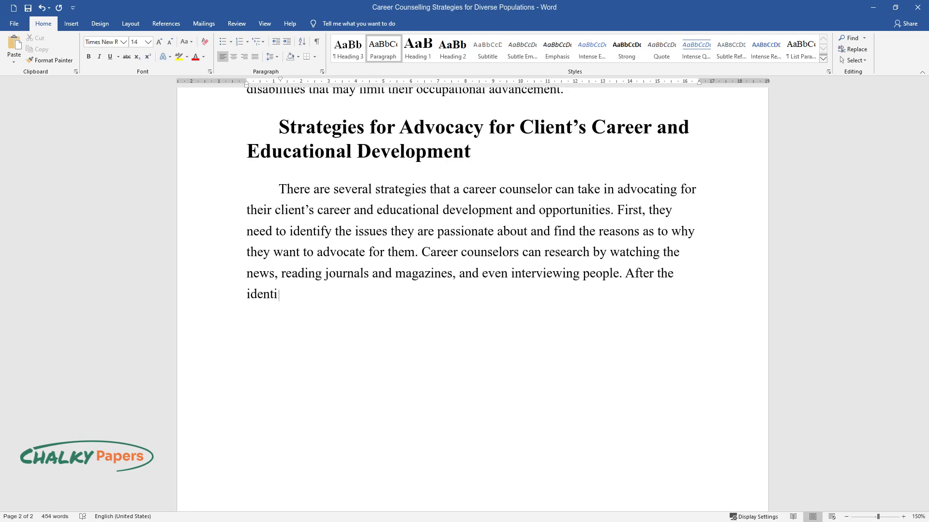
type("ey may mov")
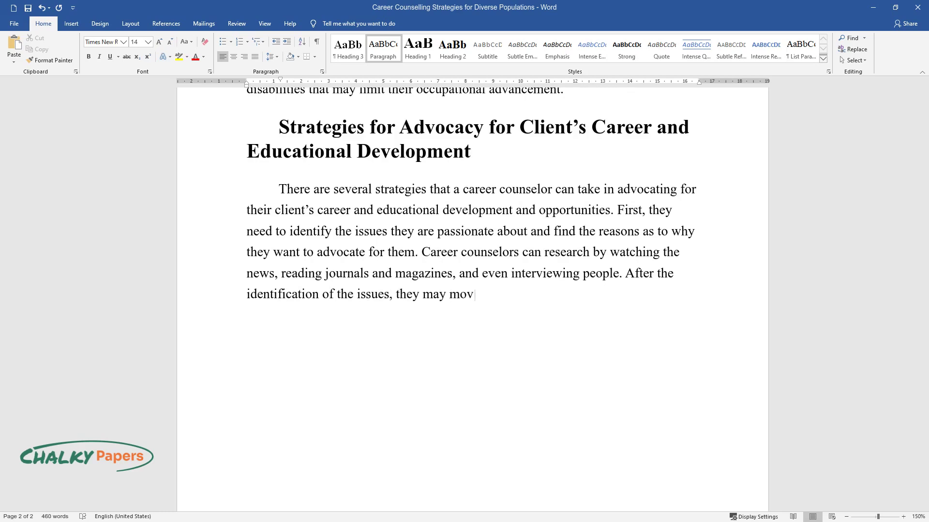
type("e to the next step of actual advocacy.")
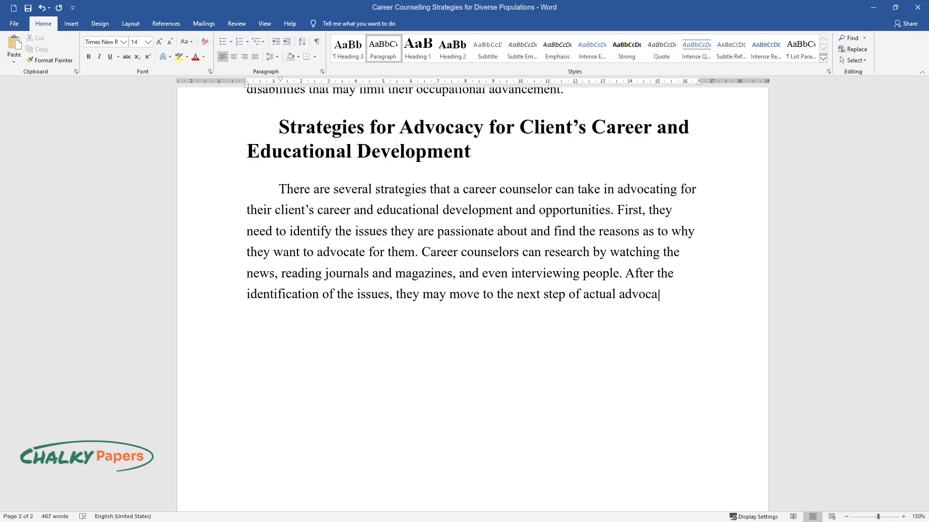
key("Return")
type("A counselor ne")
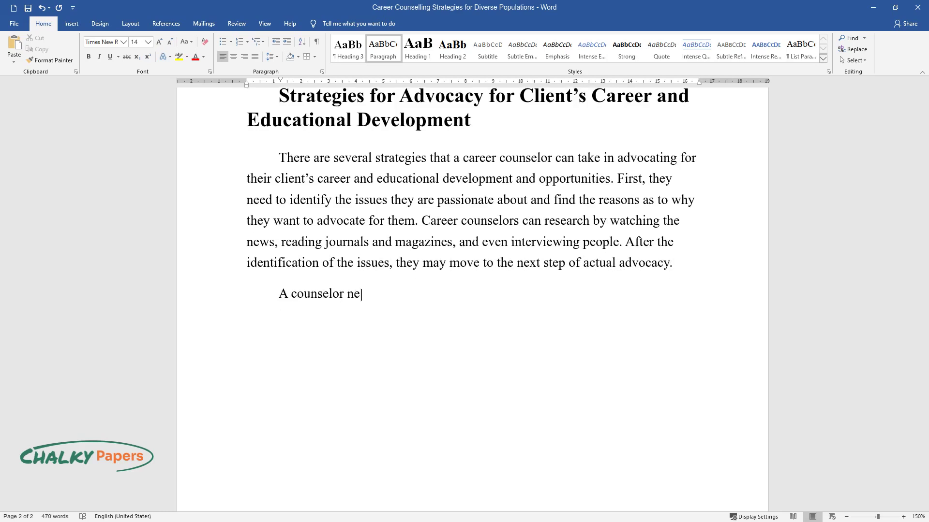
type("eds to take small steps that will tr")
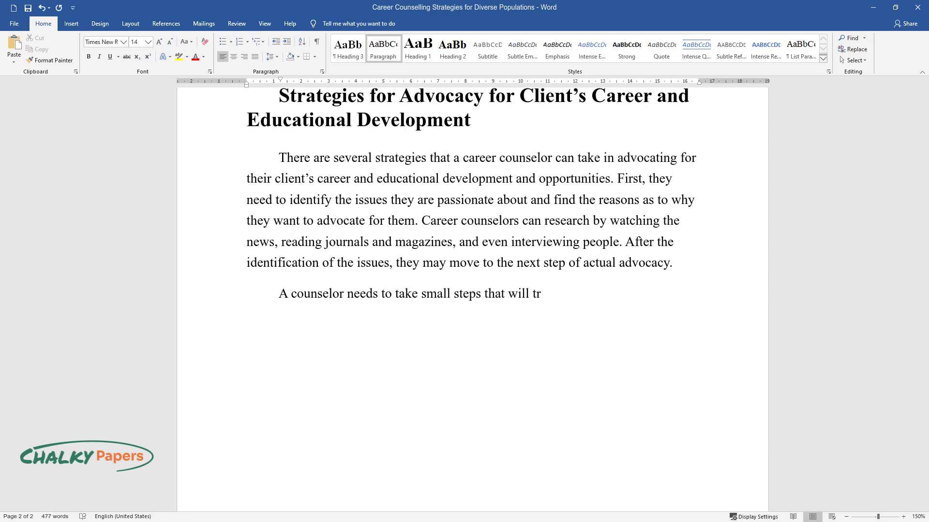
type("anslate into a big impression in the ")
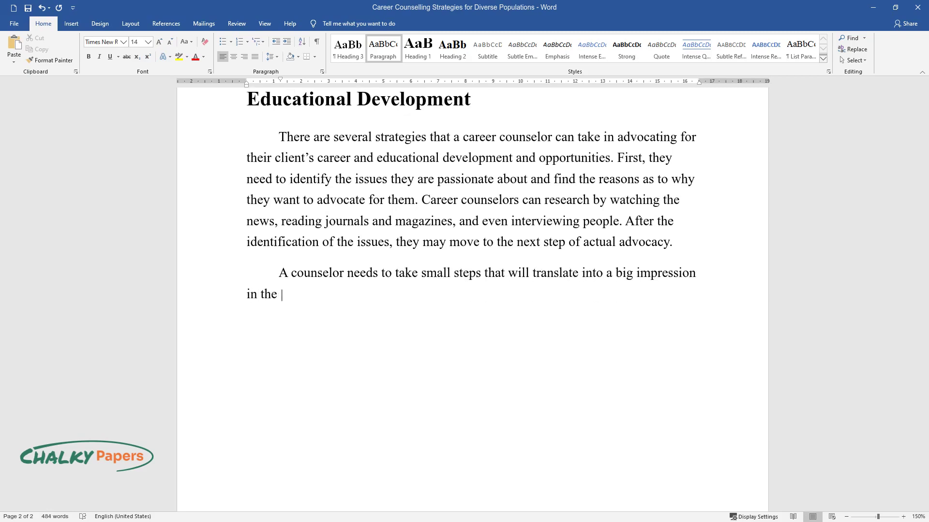
type("end. They may attend community and m")
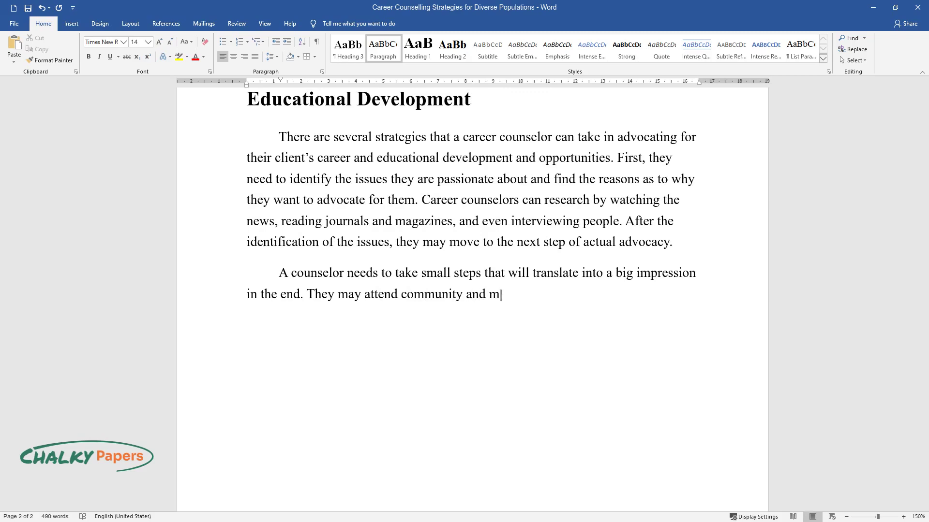
type("unicipal meetings where career devel")
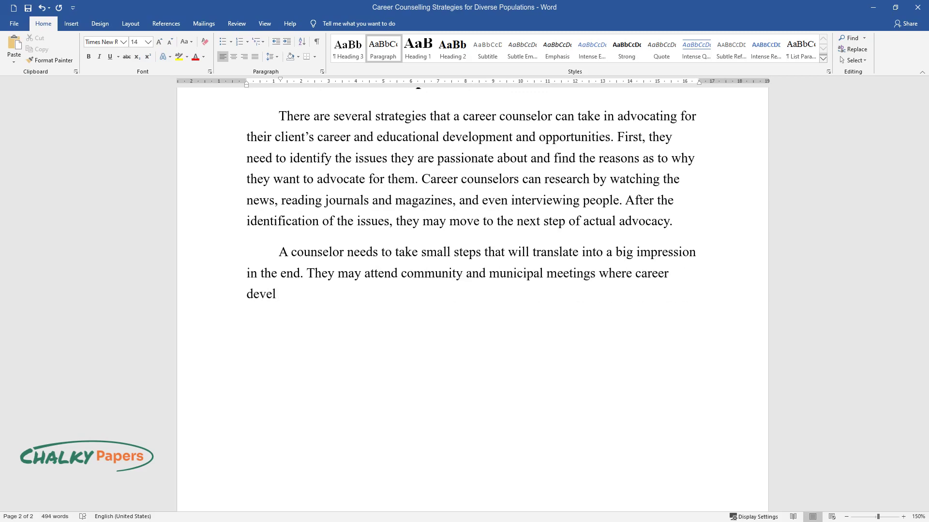
type("opment issues are at the center of di")
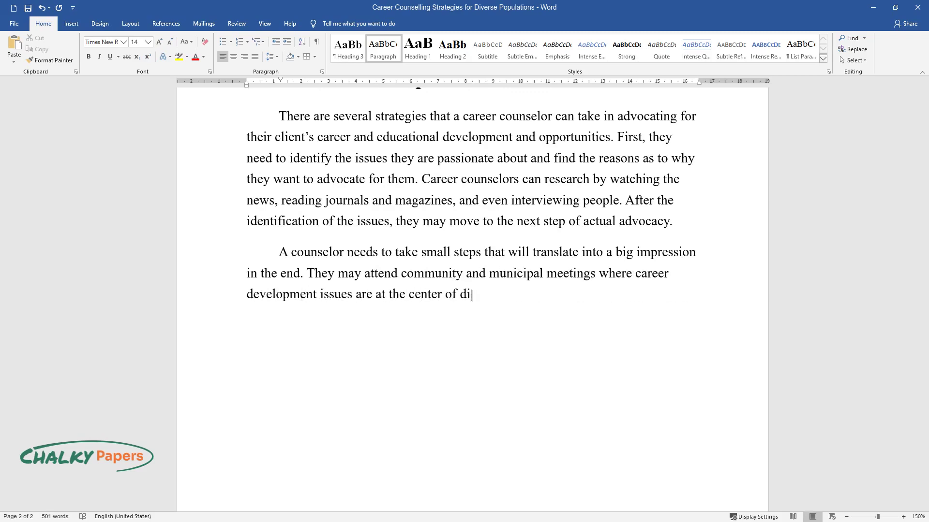
type("scussion. Consequently, they may pa")
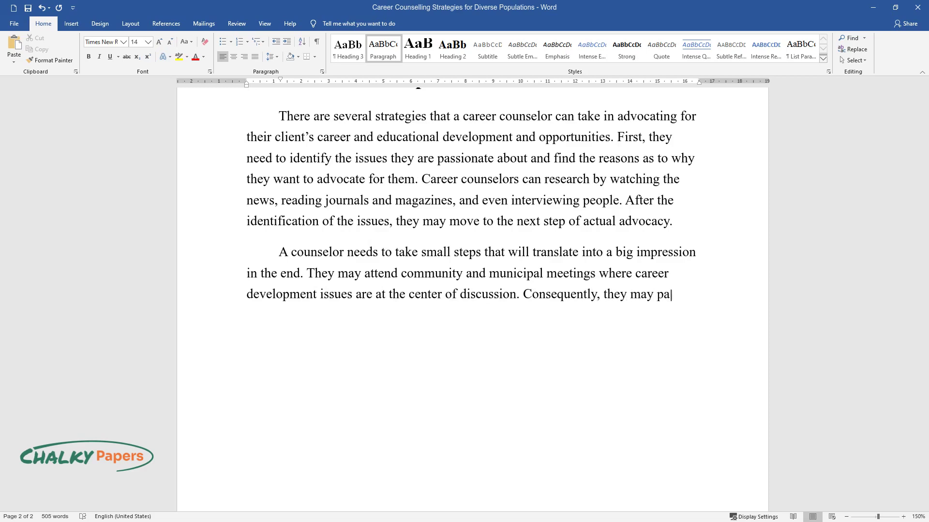
type("rticipate in the legislation of polici")
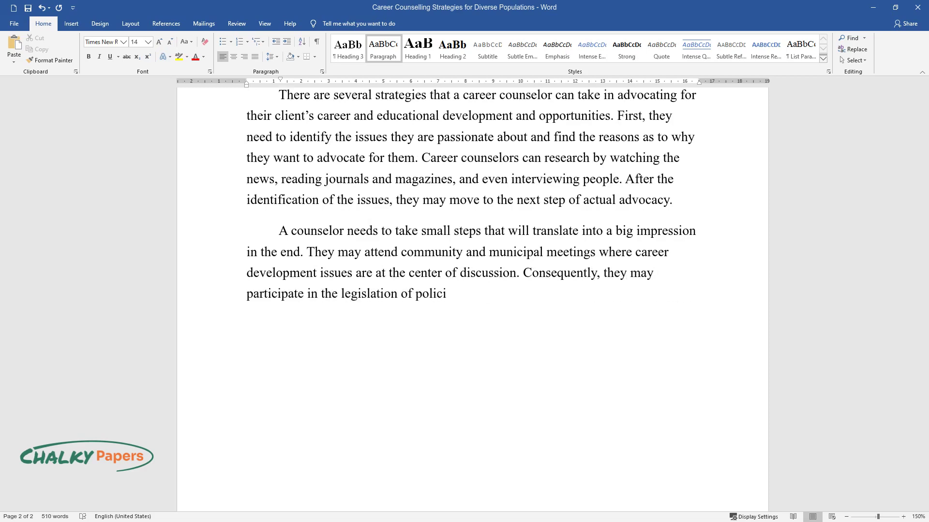
type("es related to career and employment ")
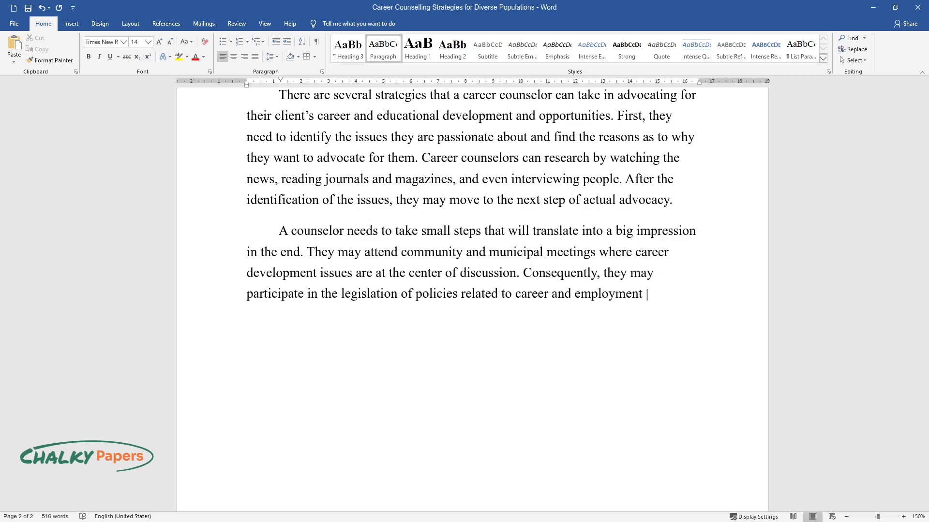
type("through the provision of view. This will help in enhancing thei")
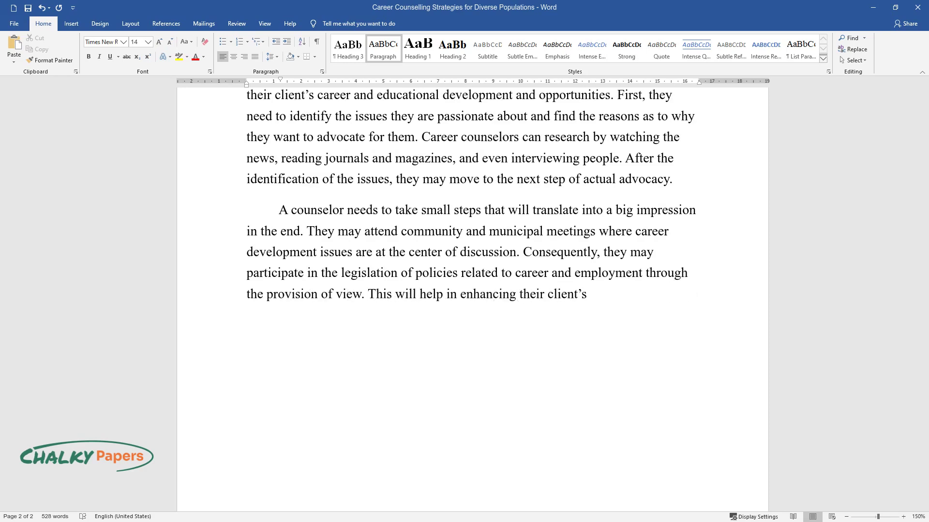
type("r client's career development and the success ")
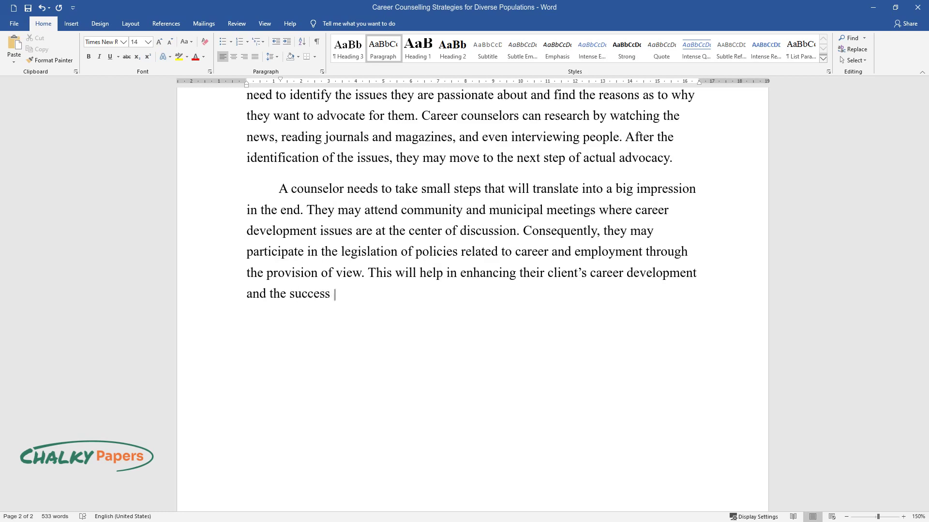
type("of the company.Po")
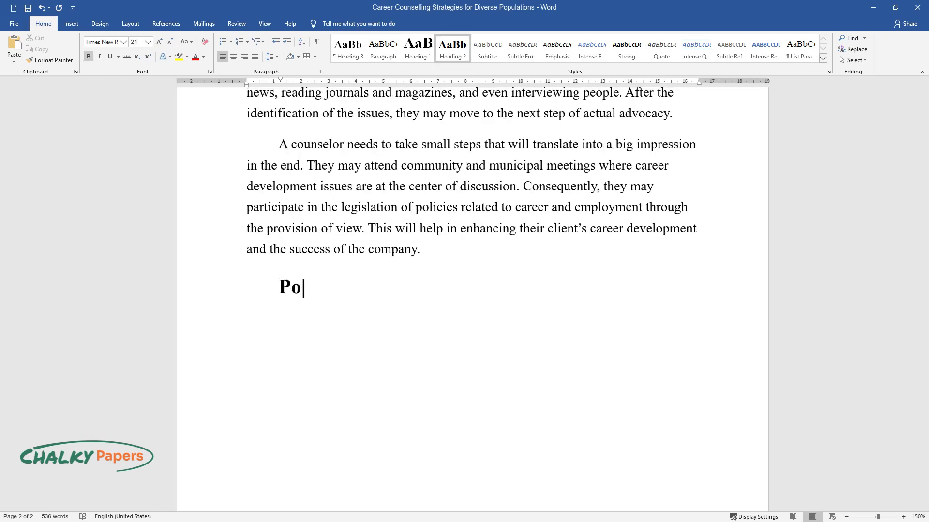
type("tential Legal Issues Related to")
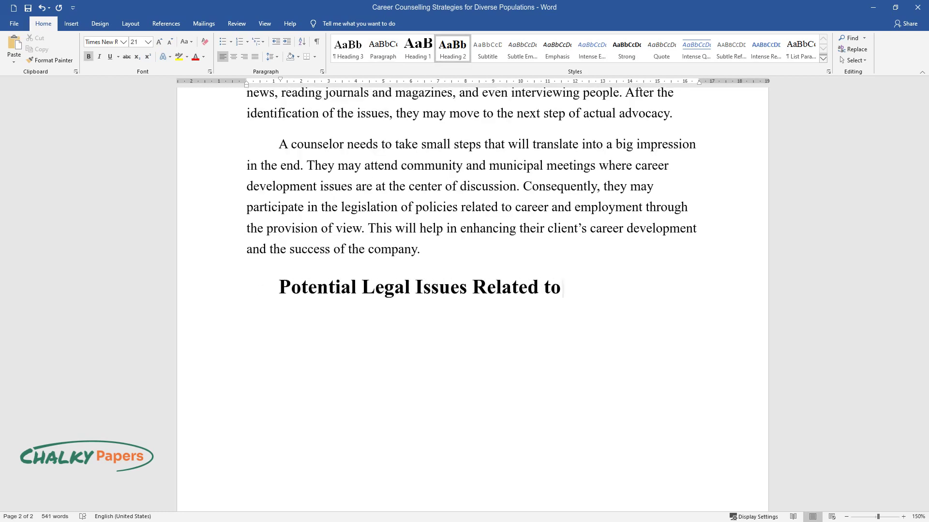
type(" Workers' Rights and Fair Employment Practices")
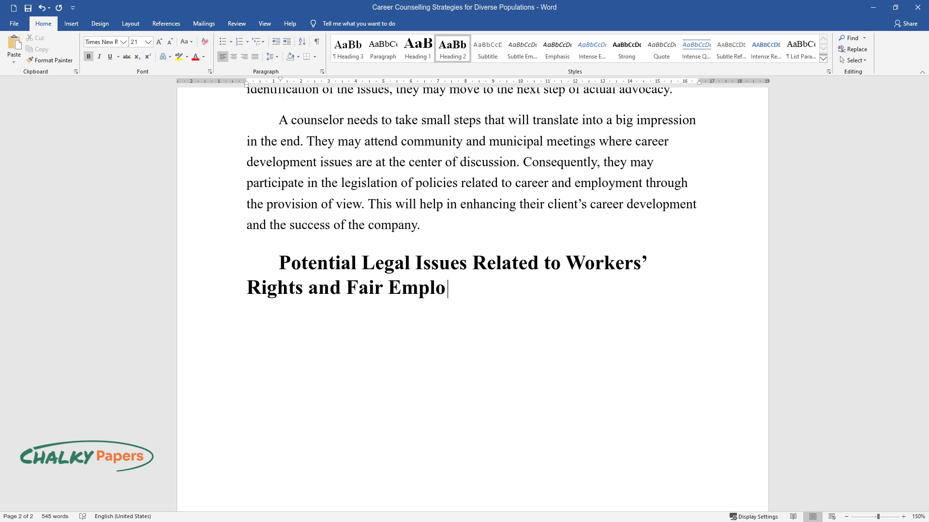
Step: Write the paragraph listing legal issues in fair employment practices and employees' rights
key("Return")
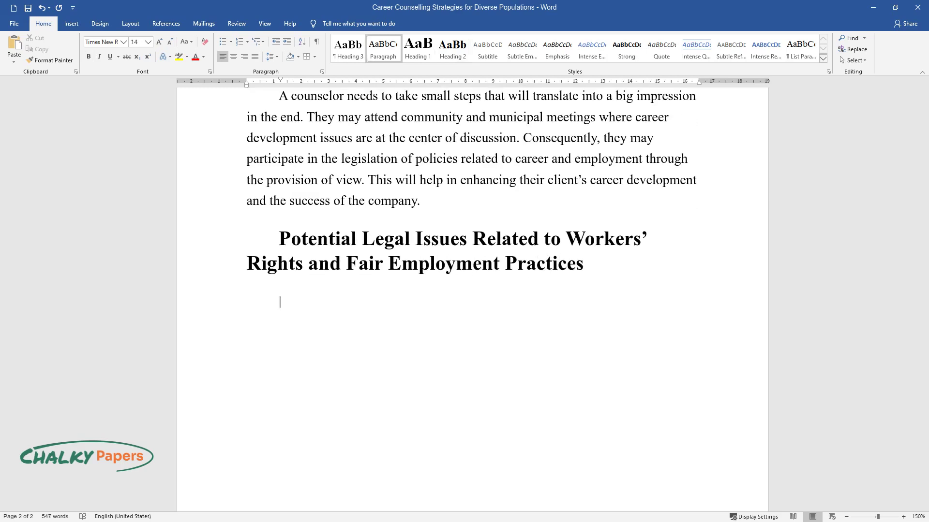
type("Several legal issues relating")
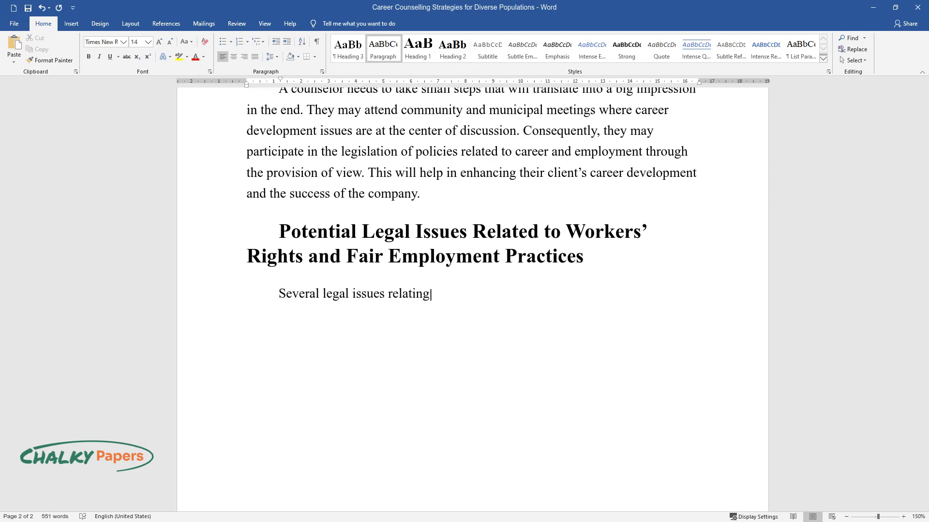
type(" to fair employment practices and ")
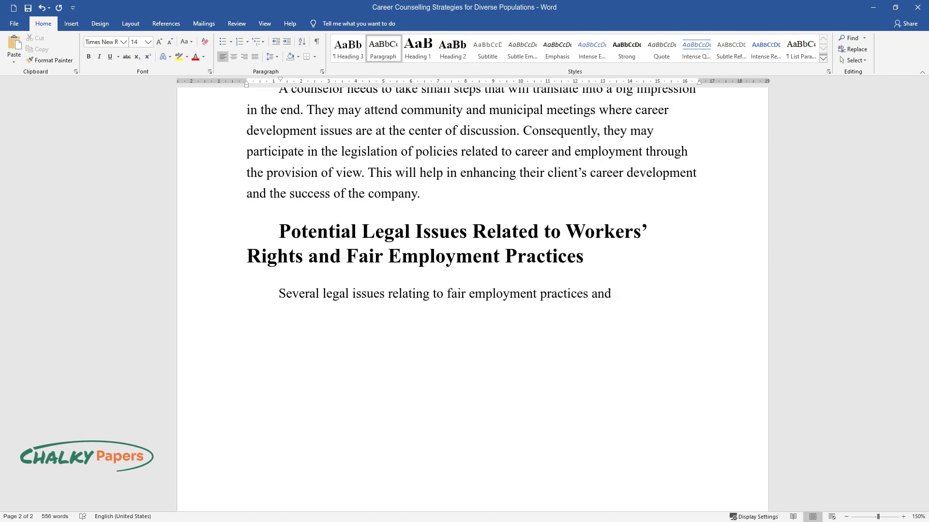
type("the rights of the employees exist")
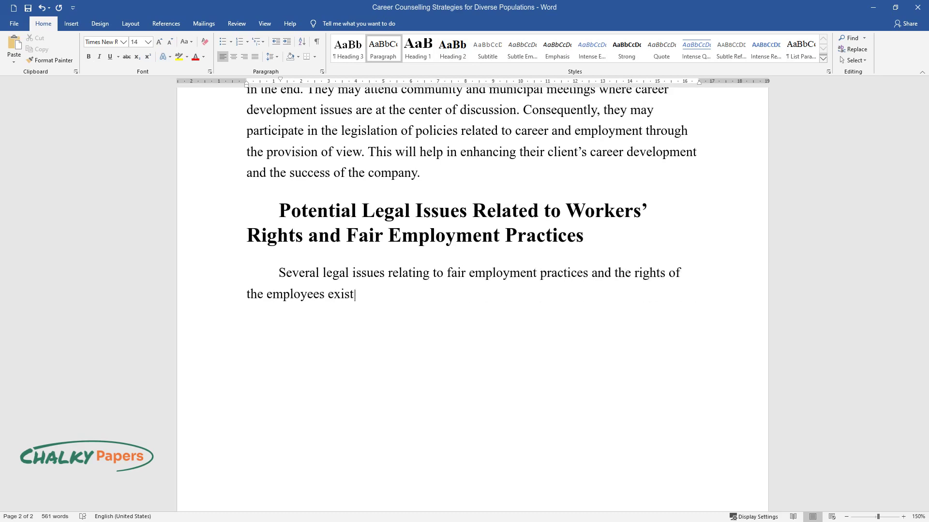
type(". Among these judicial matters ar")
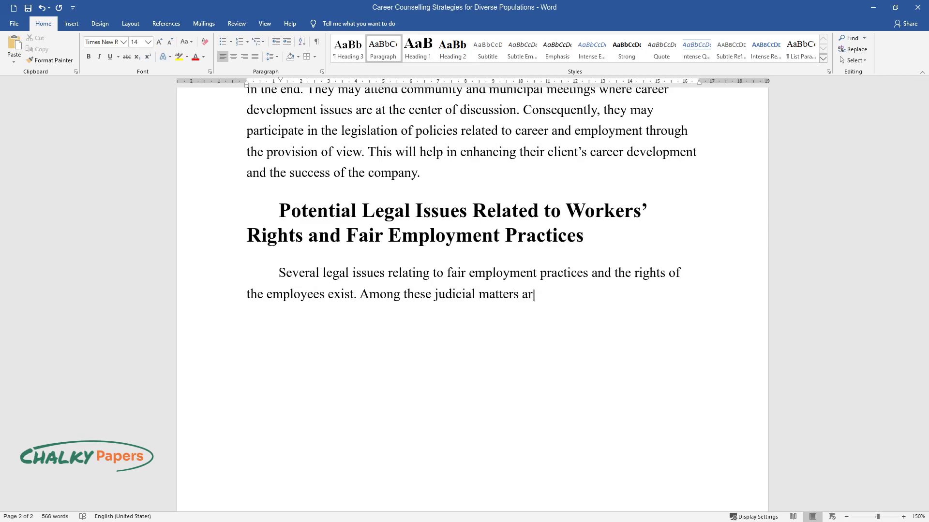
type("e health and safety concerns, hiring and f")
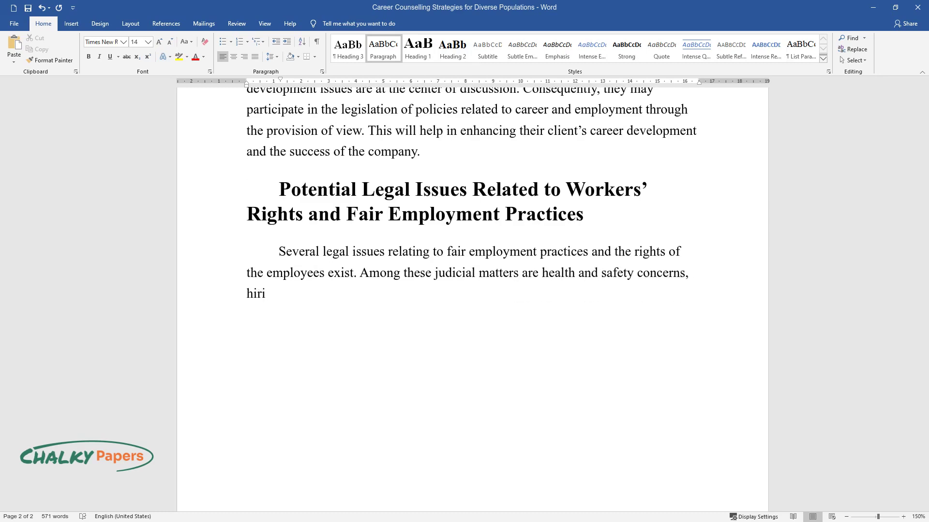
type("iring, privacy affairs, s")
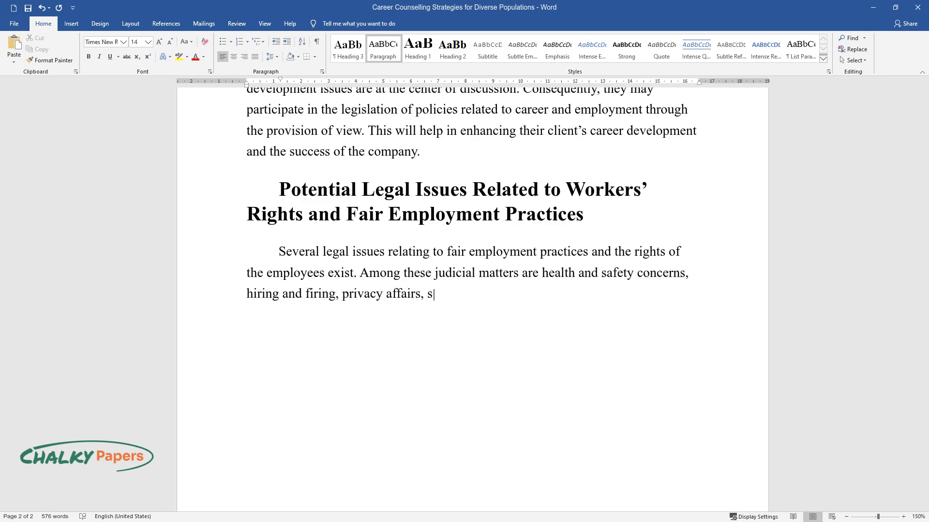
type("ocial media use, equal pay, discr")
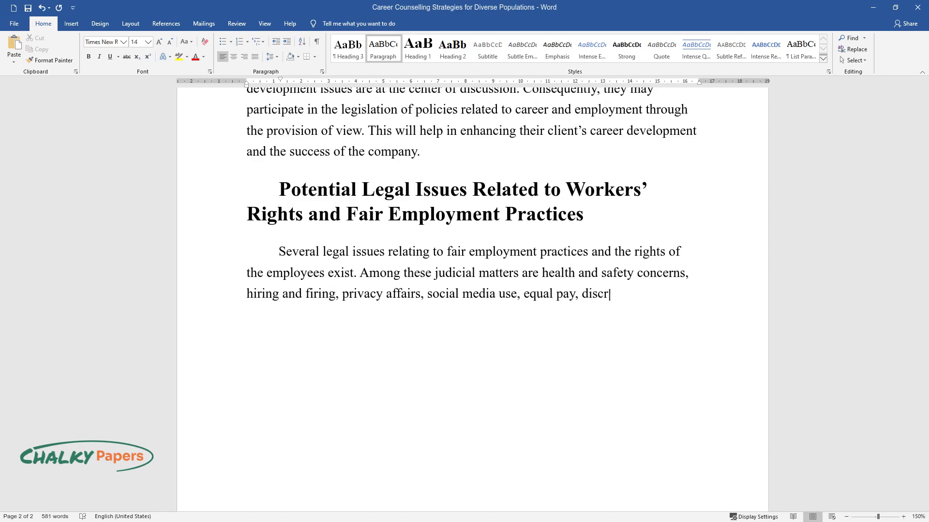
type("imination, and harassment. Every ")
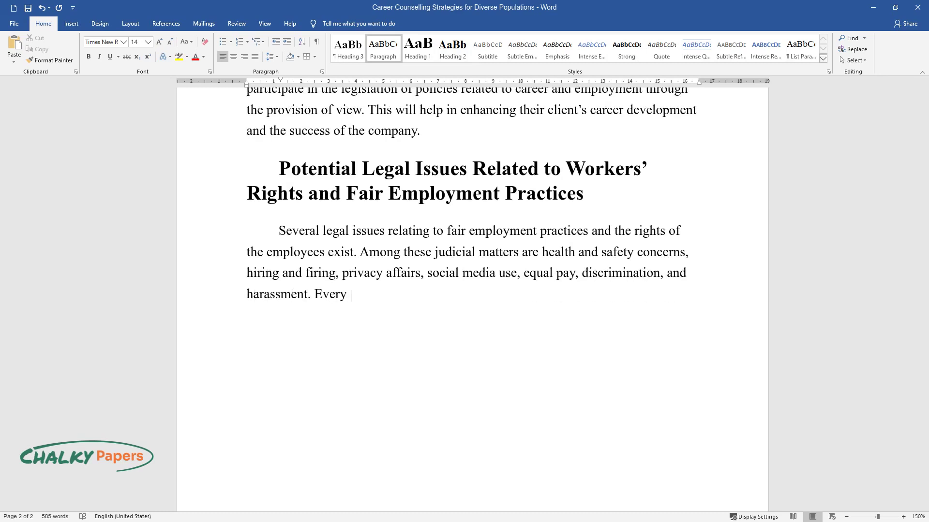
type("employee has the right to work in ")
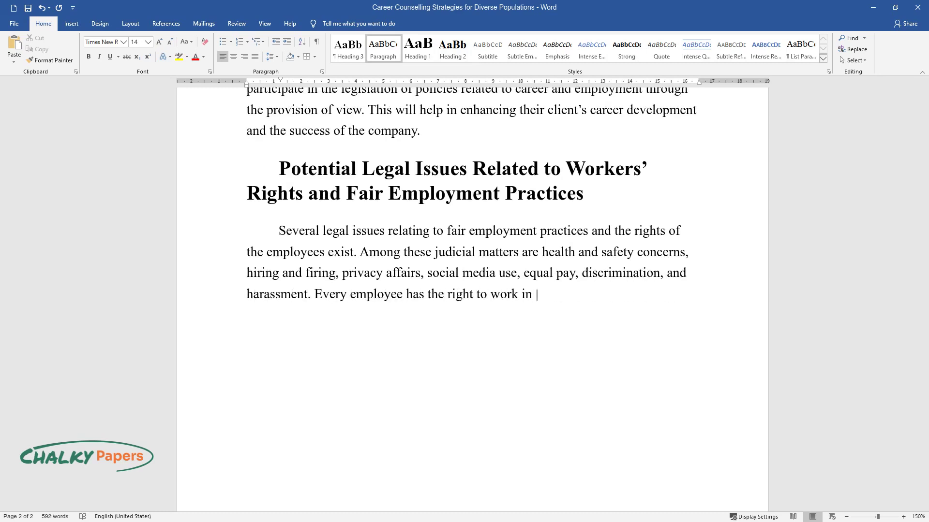
type("healthy and safe environments. De")
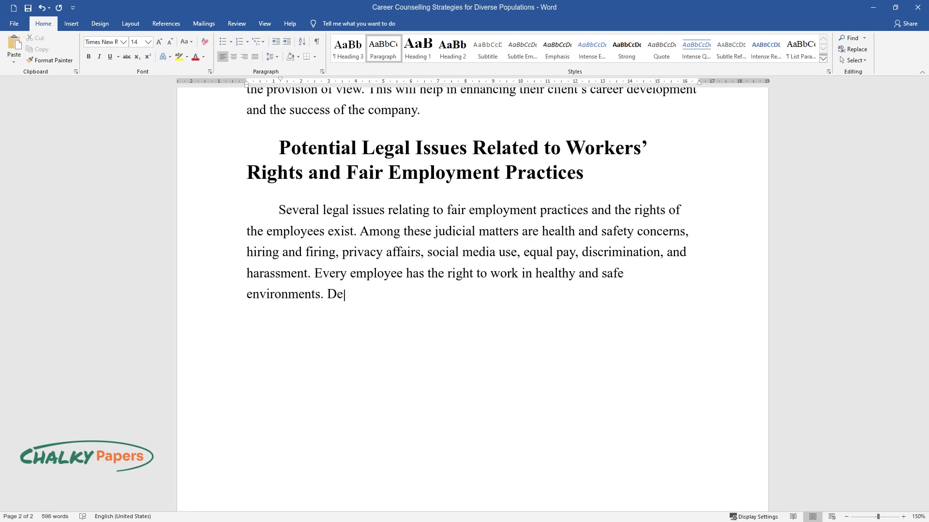
type("pending on the nature of the workp")
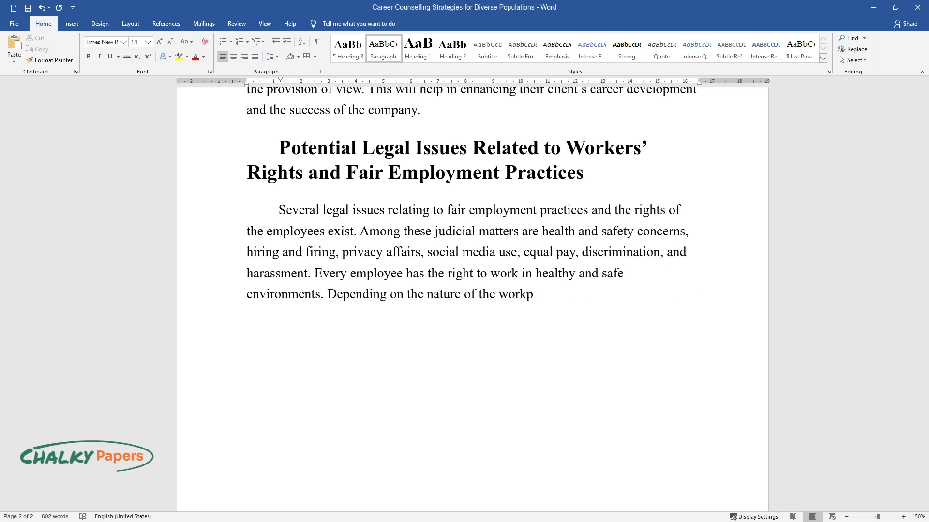
type("lace, there needs to be plenty of")
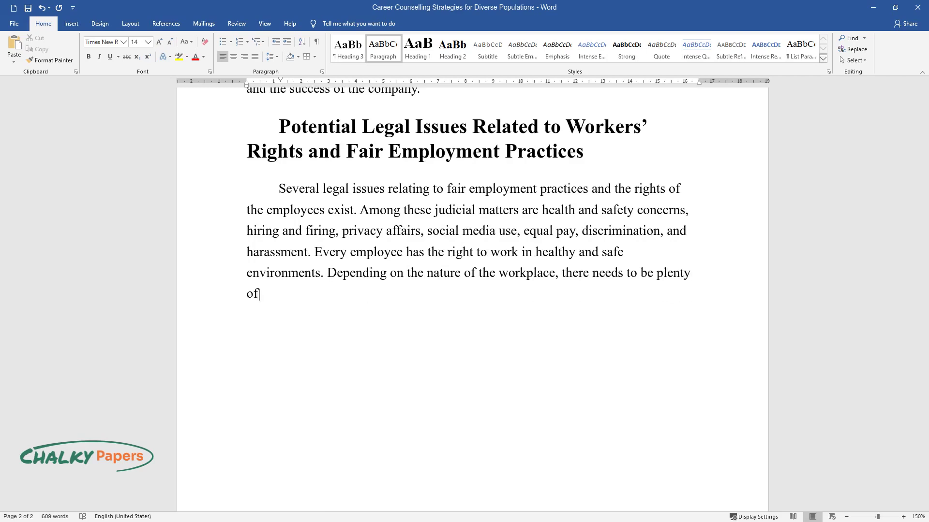
type(" regulations and policies to prot")
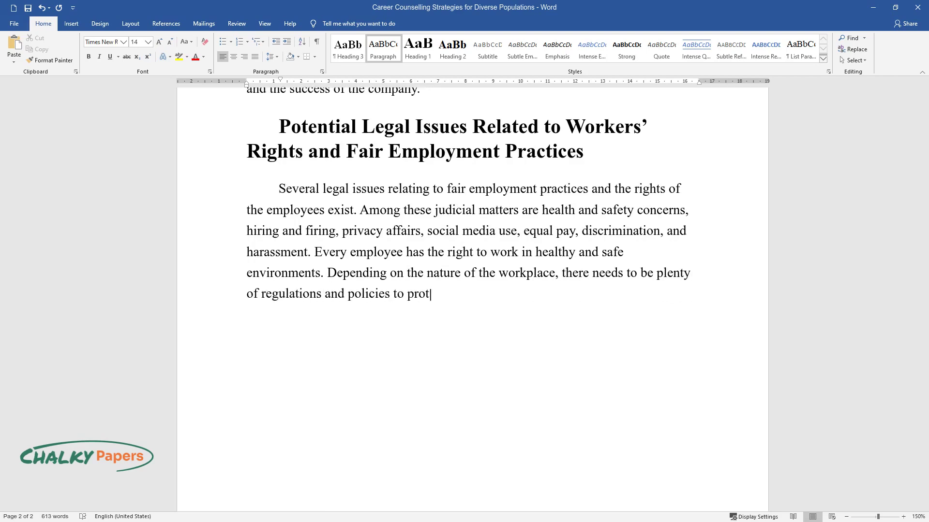
type("ect the workers’ health and safety")
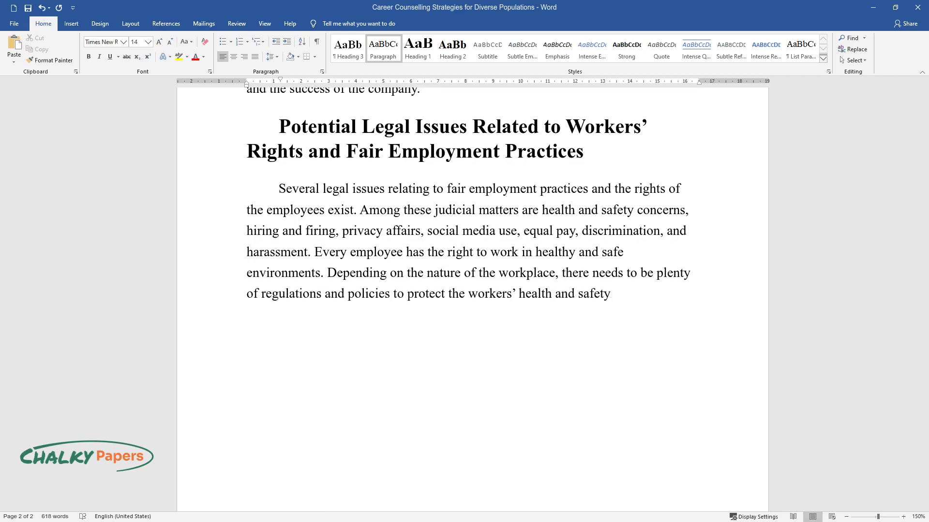
type(". Failure to follow these regulations m")
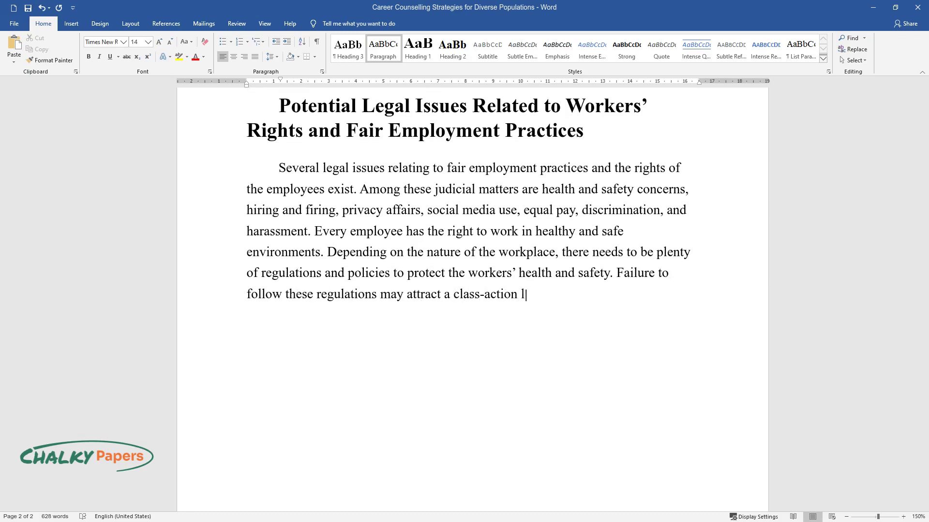
type("ay attract a class-action lawsuit against the company.")
Step: Start a new paragraph on privacy and social media use as workplace legal issues
key("Return")
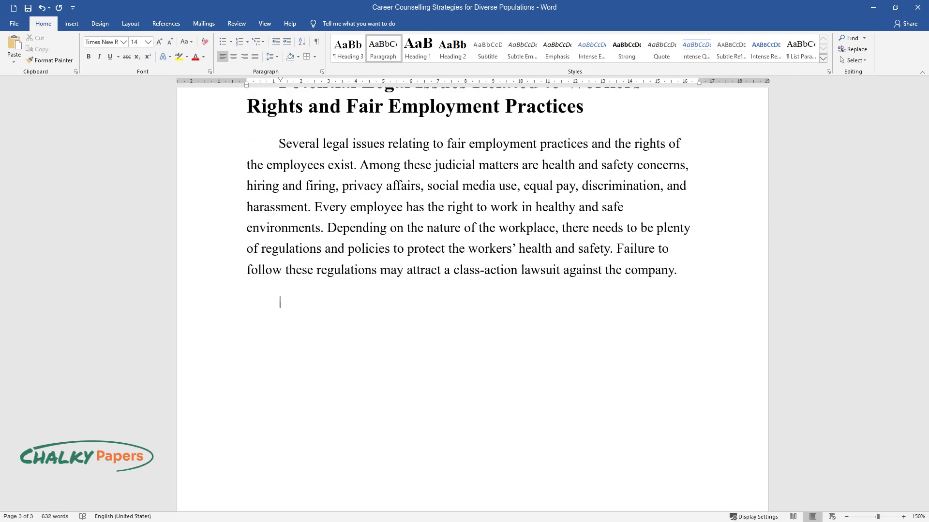
type("Privacy and social")
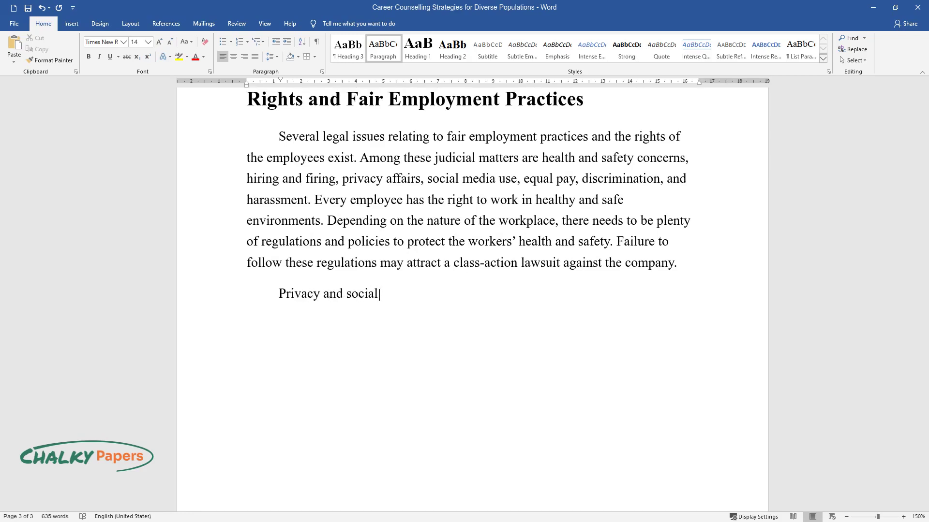
type(" media use are also potential legal i")
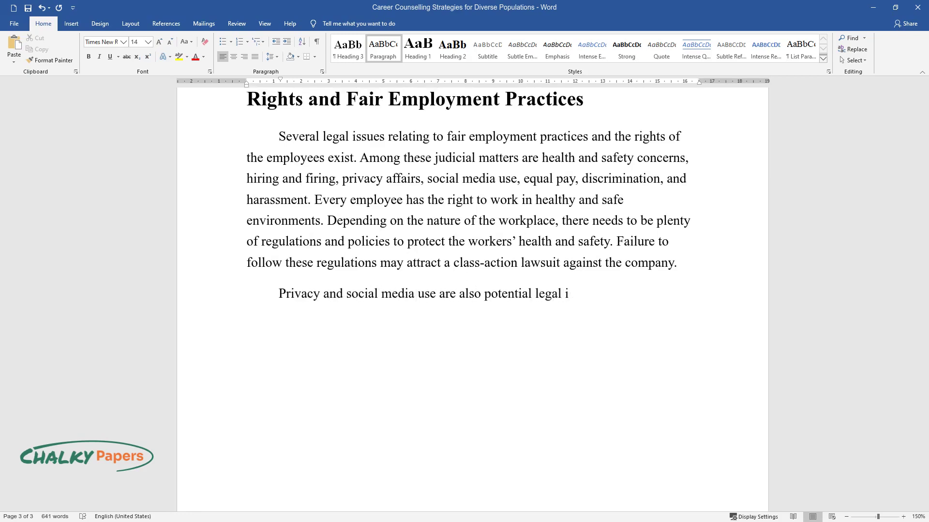
type("ssues in a workplace because a firm ")
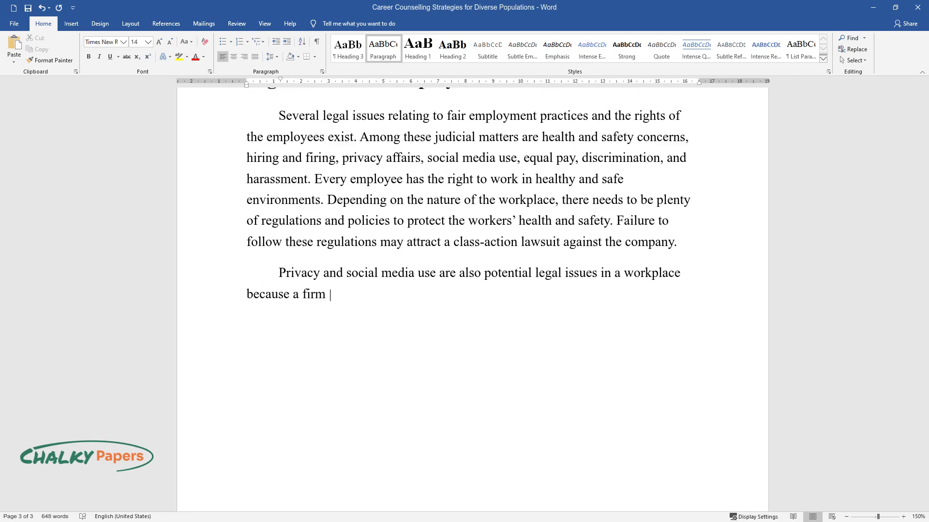
type("or an organization should protect th")
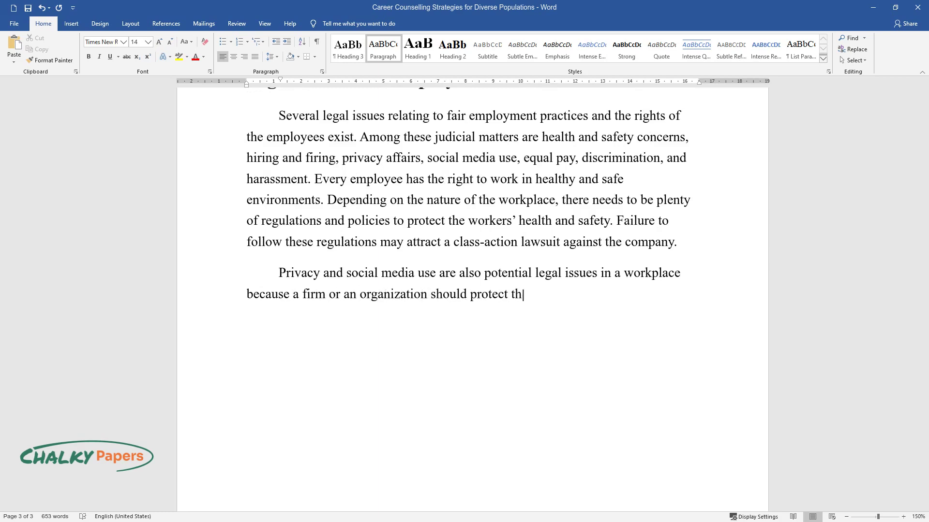
type("eir employees' information from leaking in public. Con")
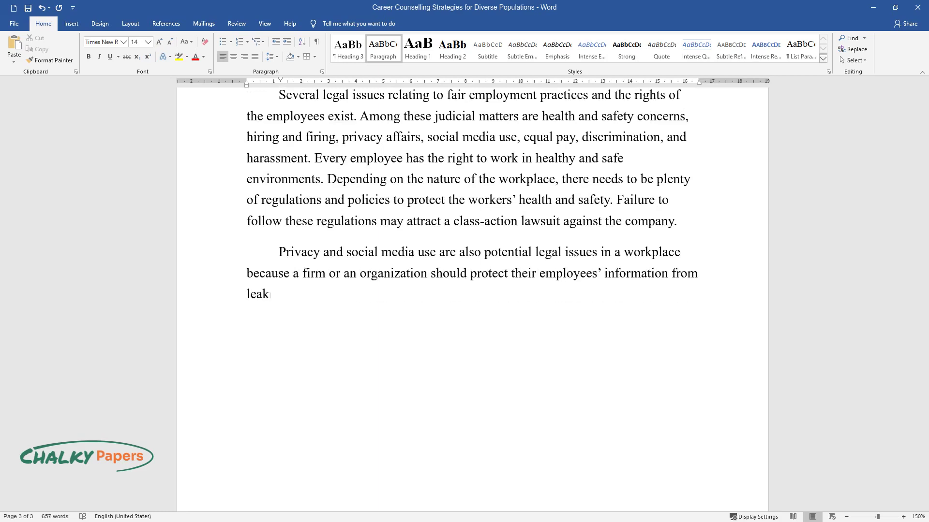
type("sequently, whereas ")
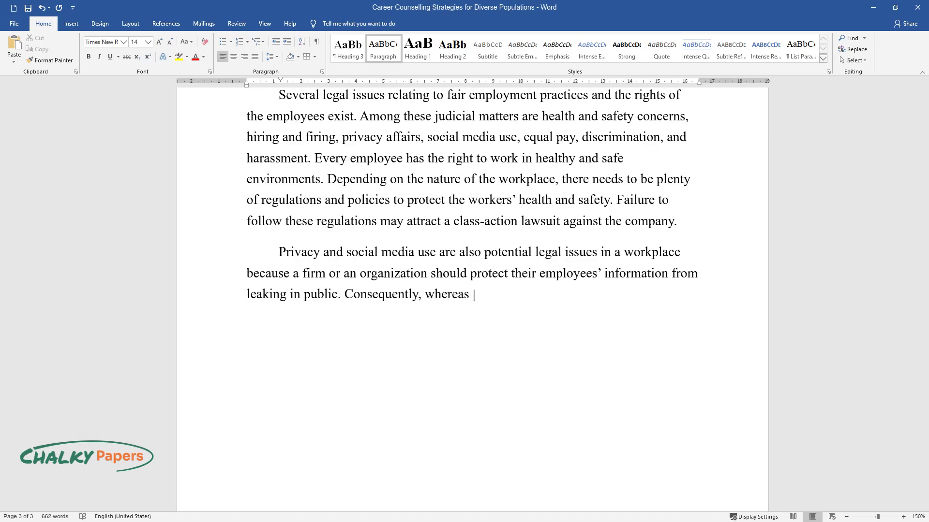
type("firms and organizations may limit ho")
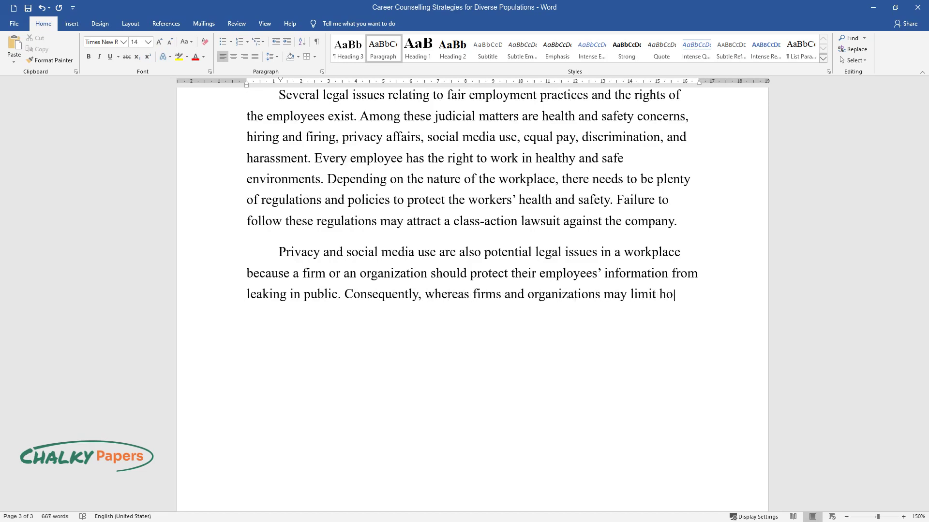
type("w their employees use their social me")
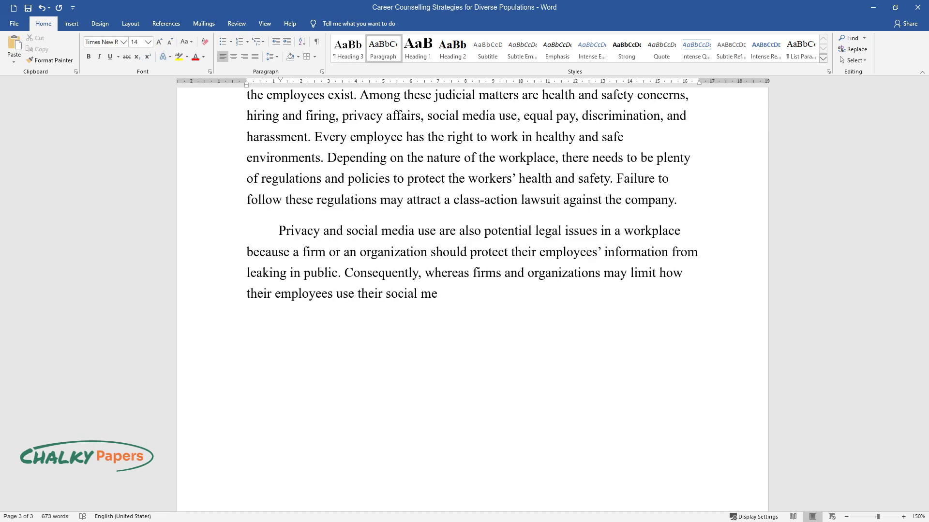
type("dia in the workplace and outside the")
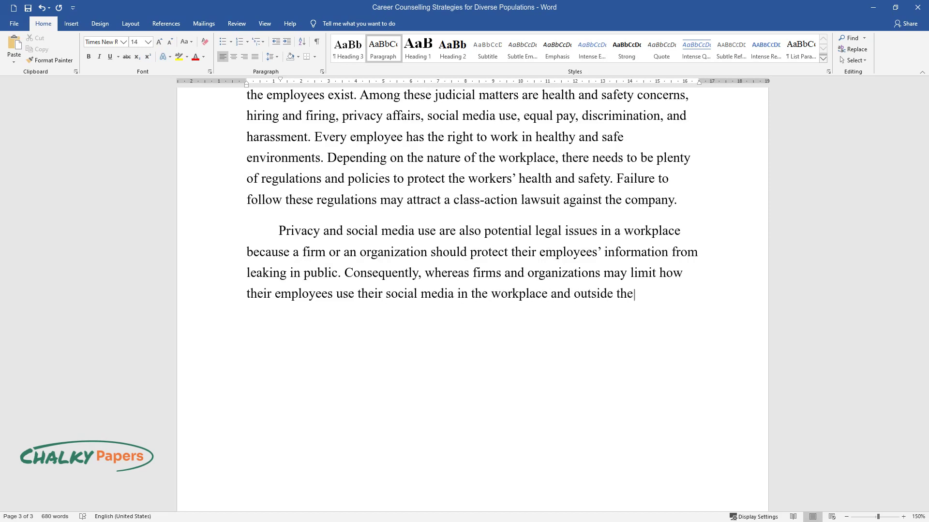
type(" workplace, they need to be cautious ")
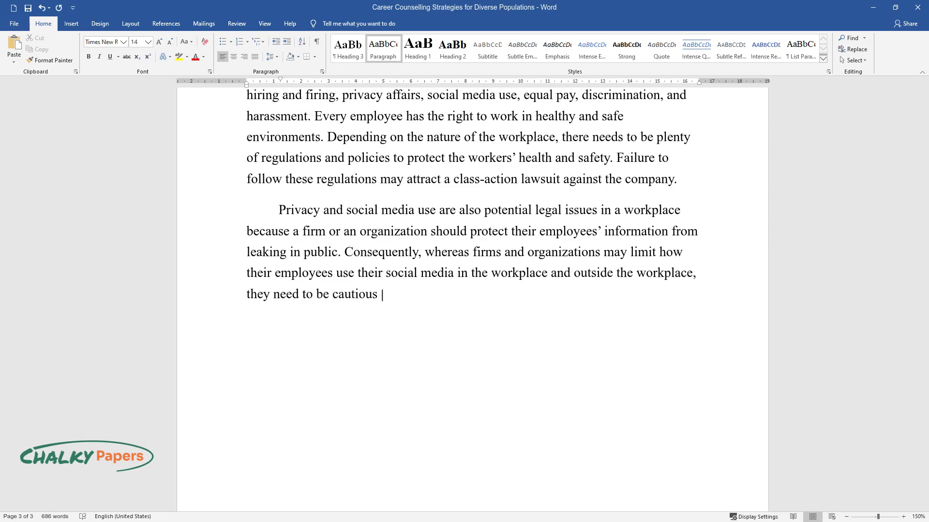
type("not to infringe individual's freedom of expre")
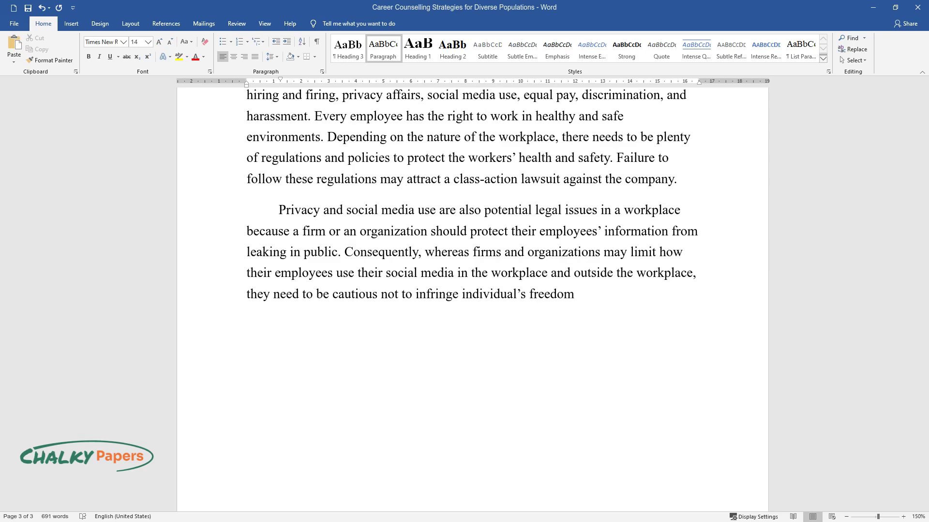
type("ssion. An infringe")
type("ment of e")
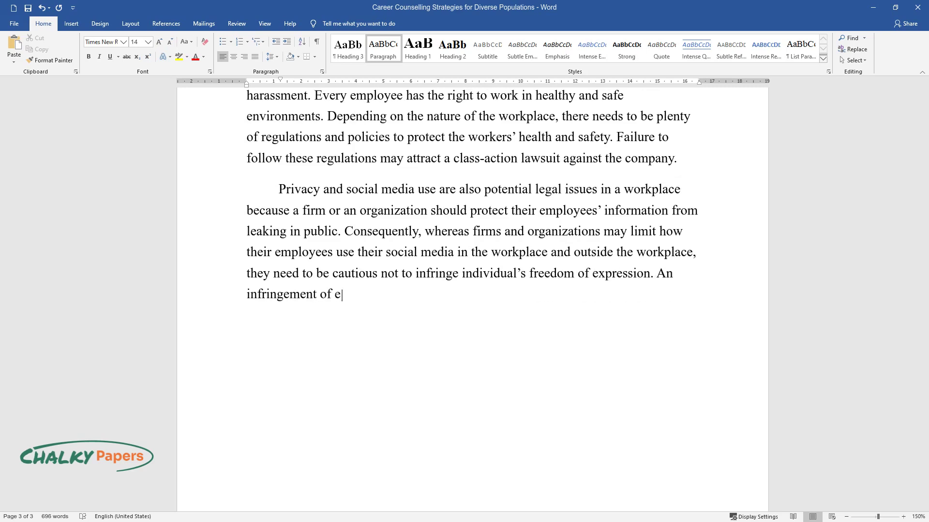
type("mployees' privacy or freedom of expre")
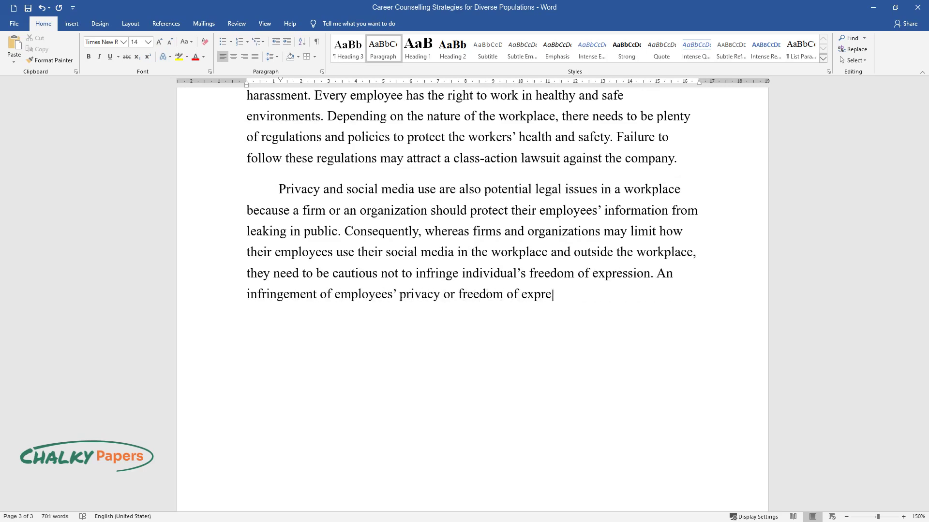
type("ssion will attract a lawsuit that may cost th")
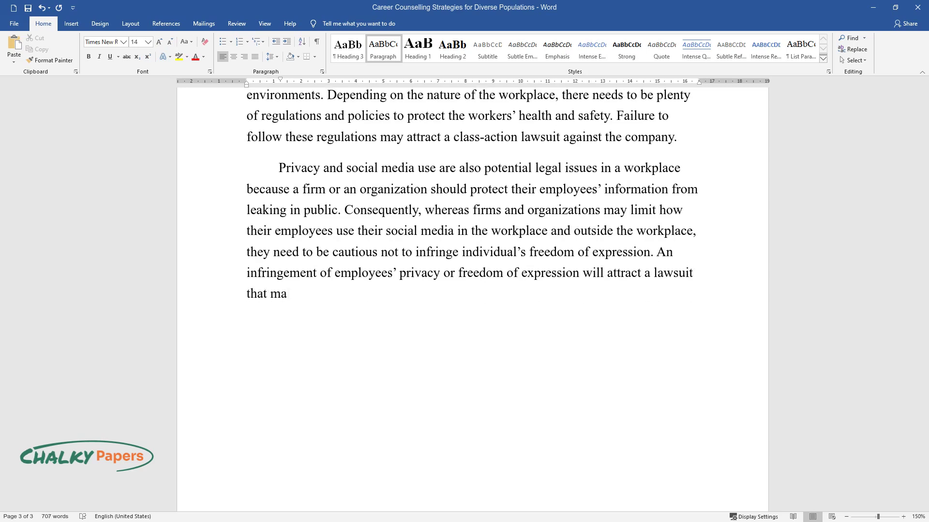
type("e firm its revenues.")
Step: Add a 'Conclusion' heading and begin the conclusion on clients' age, gender, ethnicity and abilities
key("Return")
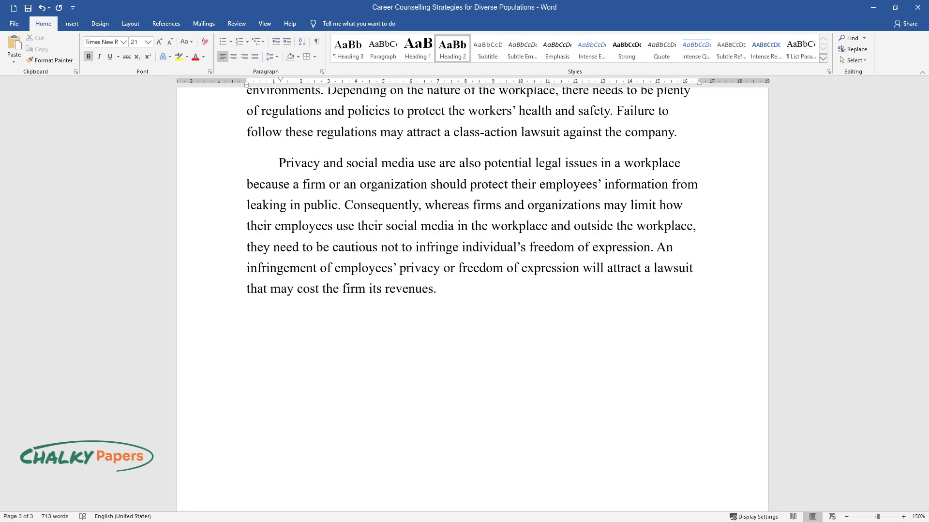
type("Conclusion")
key("Return")
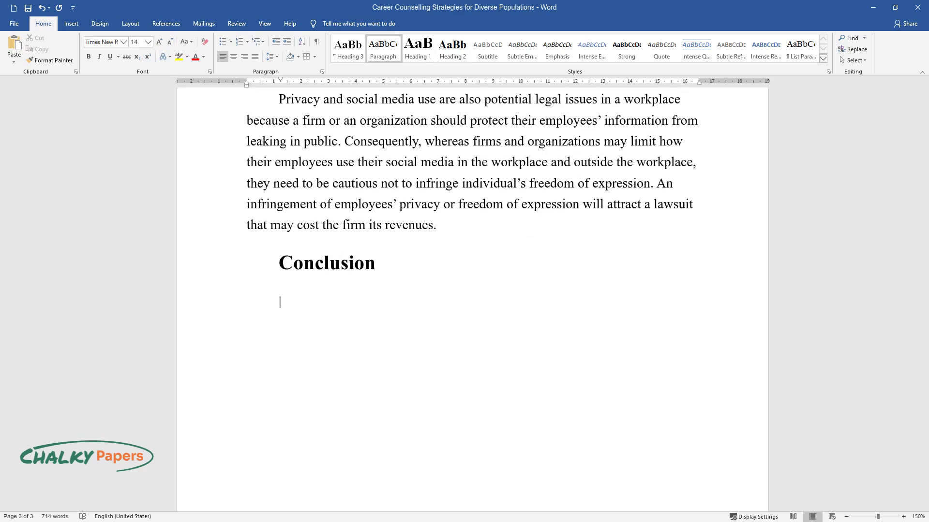
type("There are var")
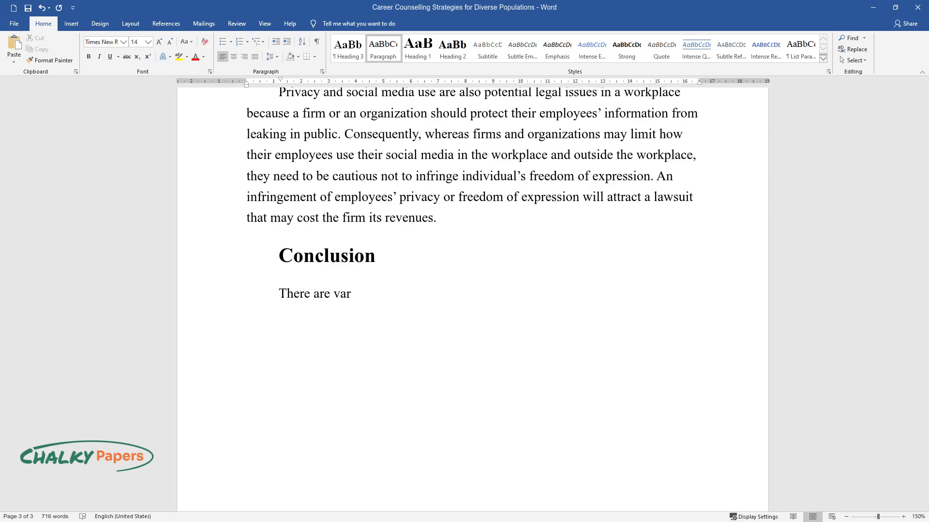
type("ious issues and concerns relatin")
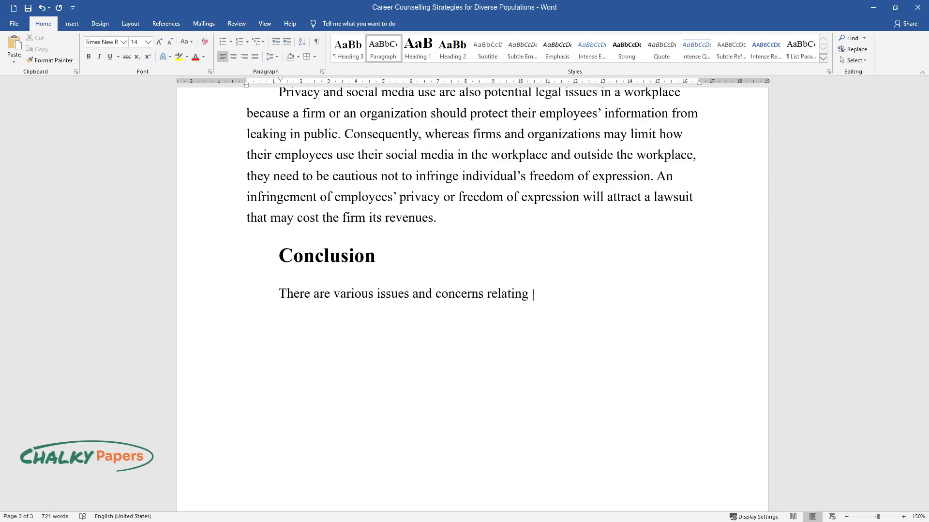
type("ge, gender, ethni")
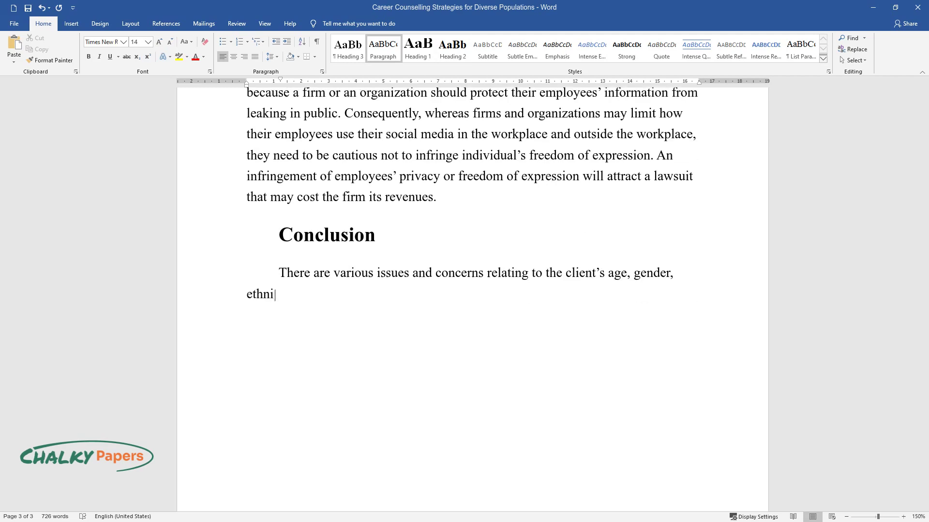
type("city, and abilities that career co")
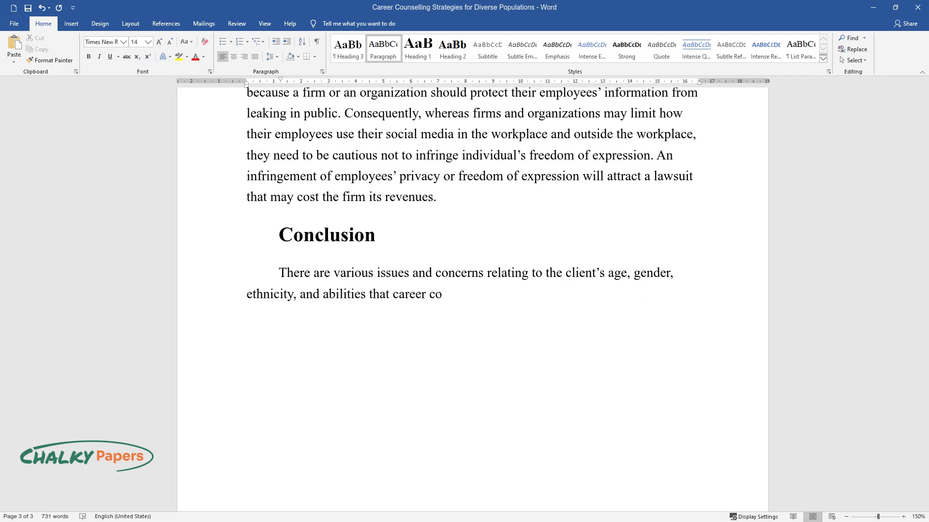
type("unselors need to assess. These iss")
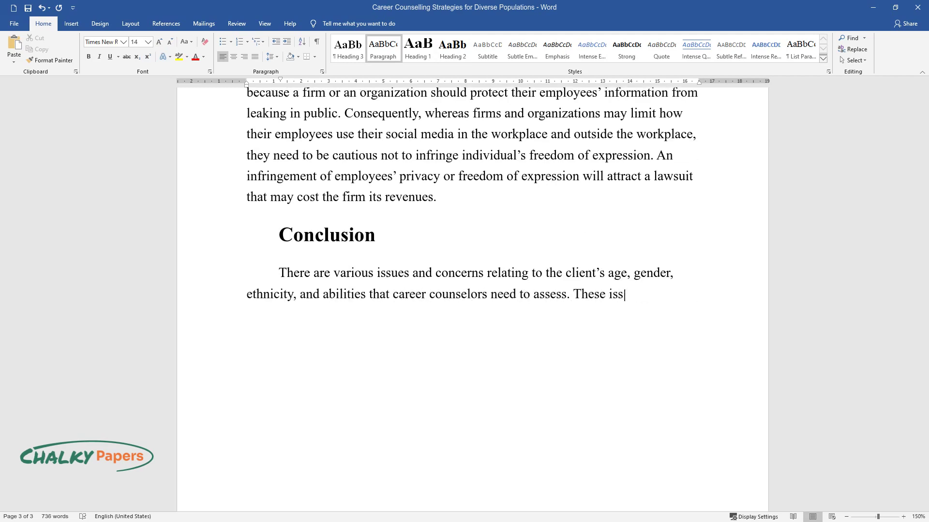
type("ues affect the career decisions an")
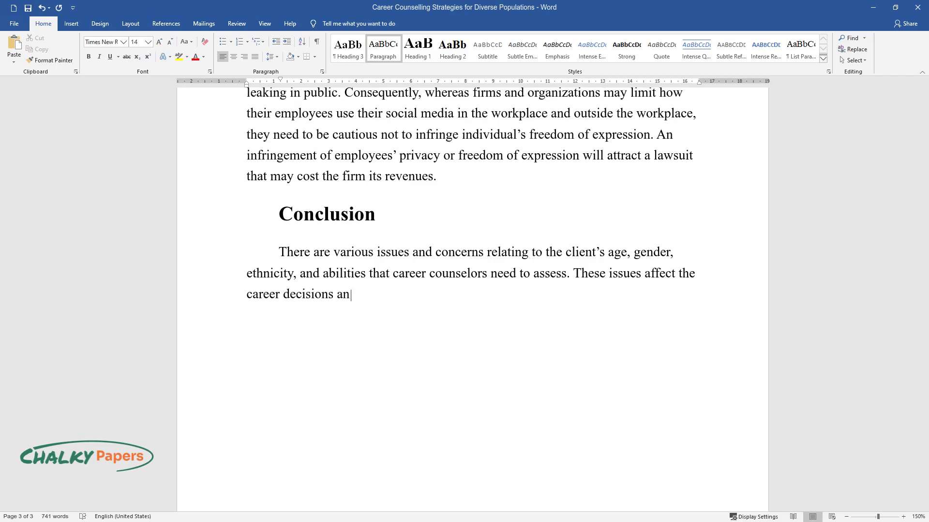
type("d occupational choices of their clients. Consequently, there are some strate")
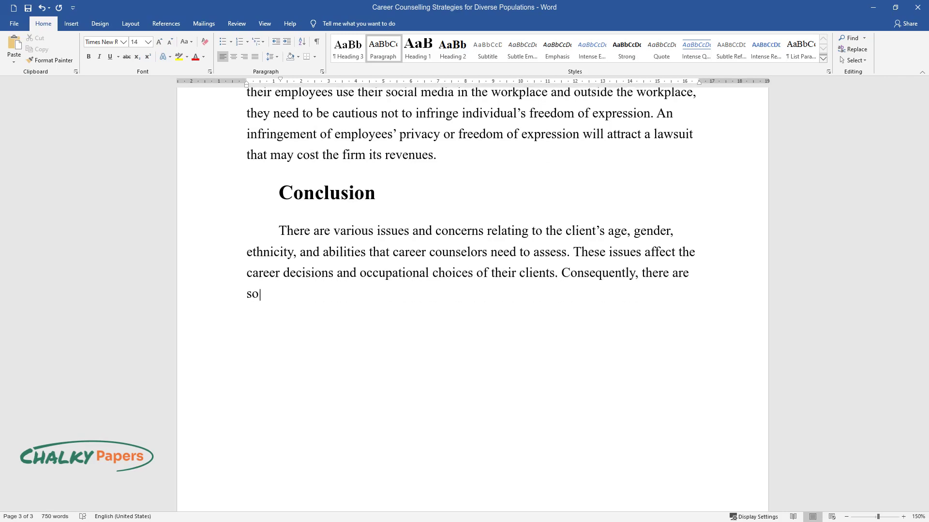
type("gies that they can use to ")
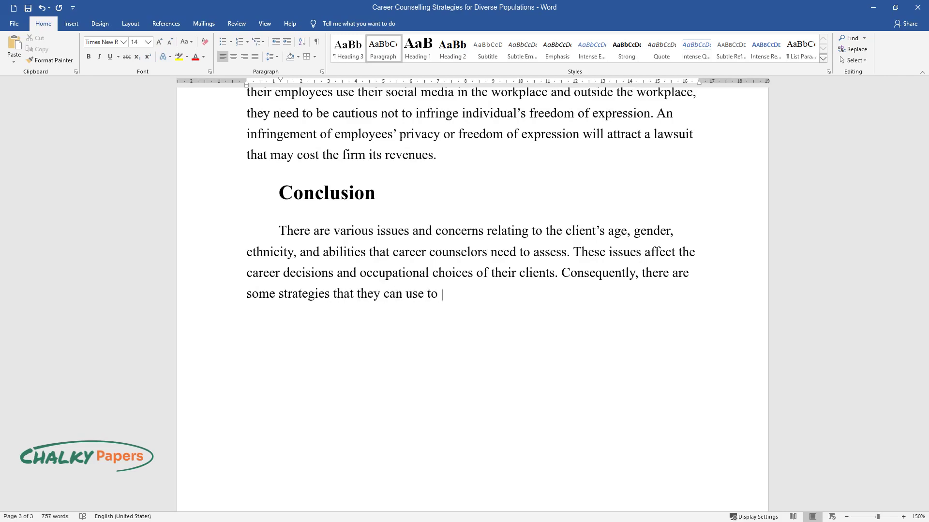
type("advocate for the client's career")
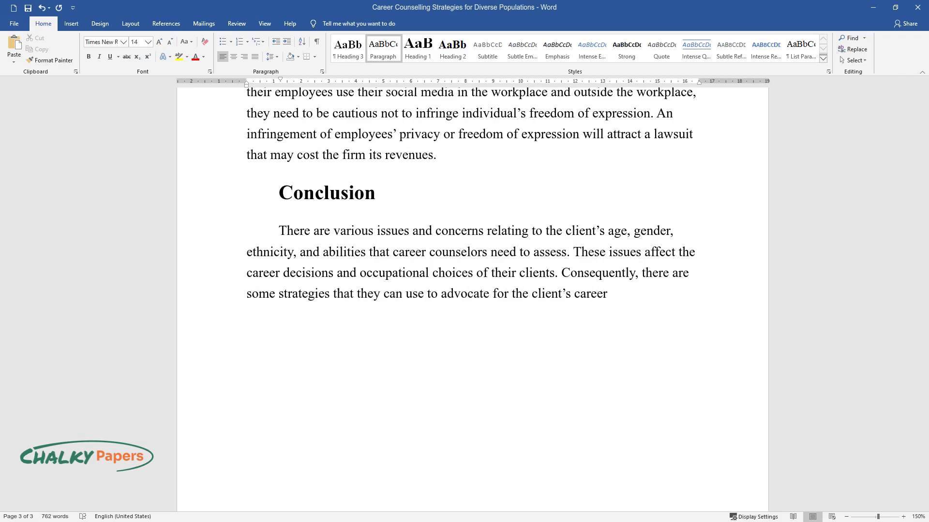
type(" and educational development and em")
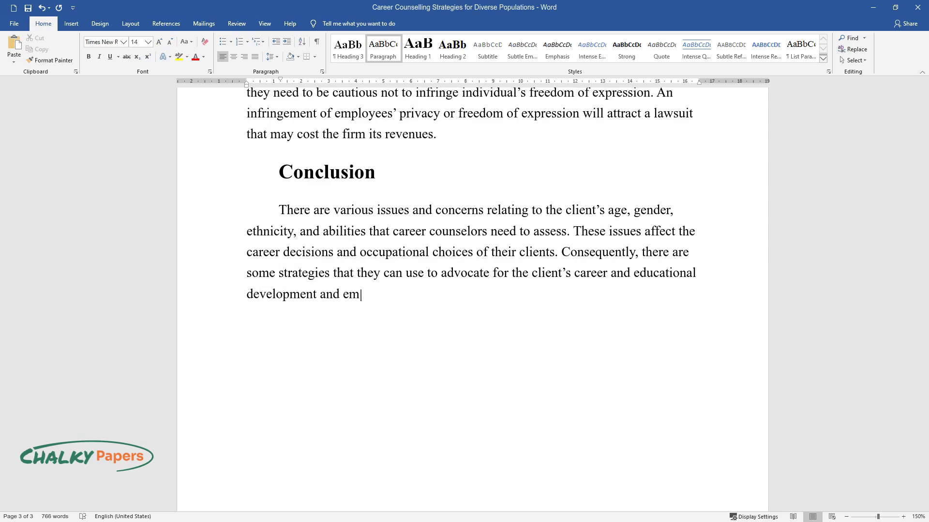
type("ployment opportunities, such as pa")
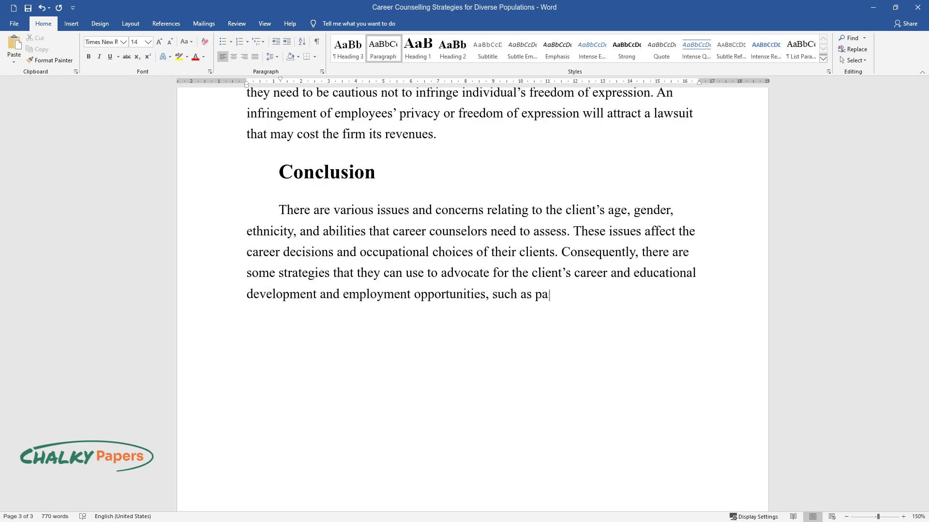
type("gislation related")
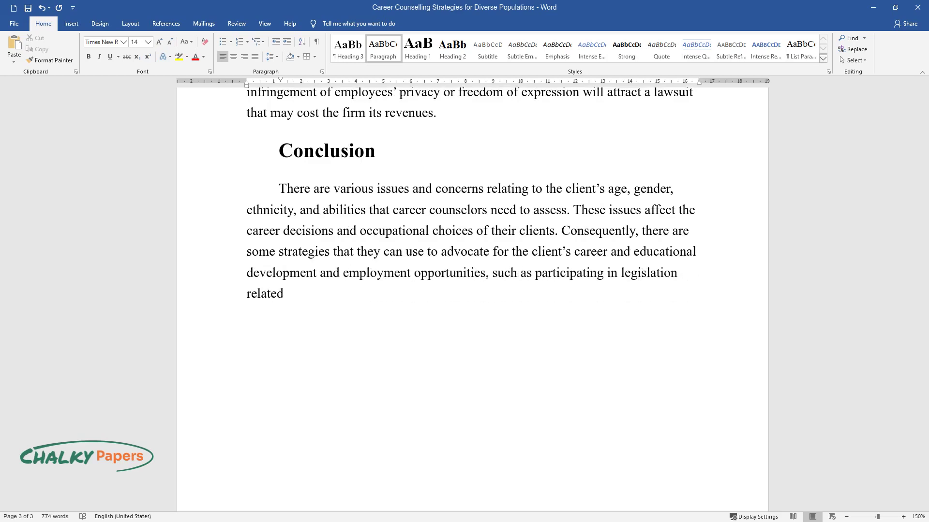
type(" to professional development issue")
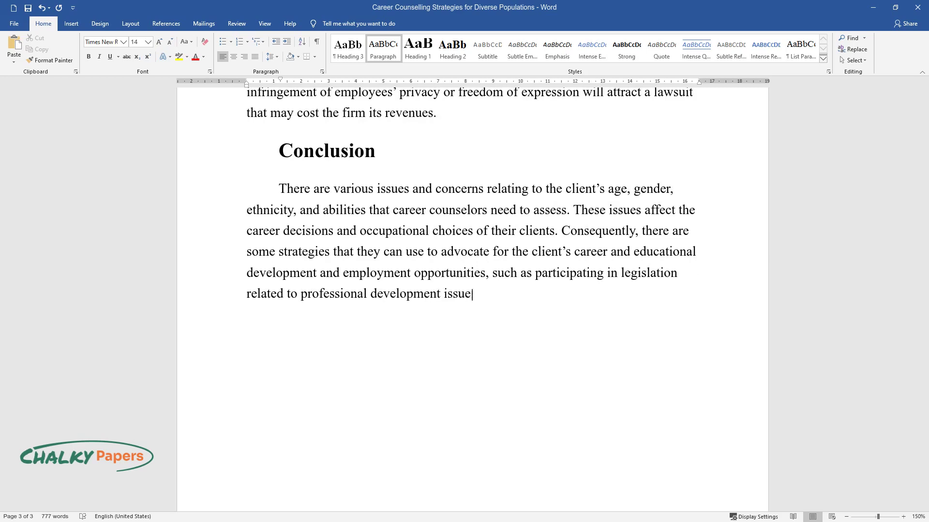
type("s. Lastly, there are several legal")
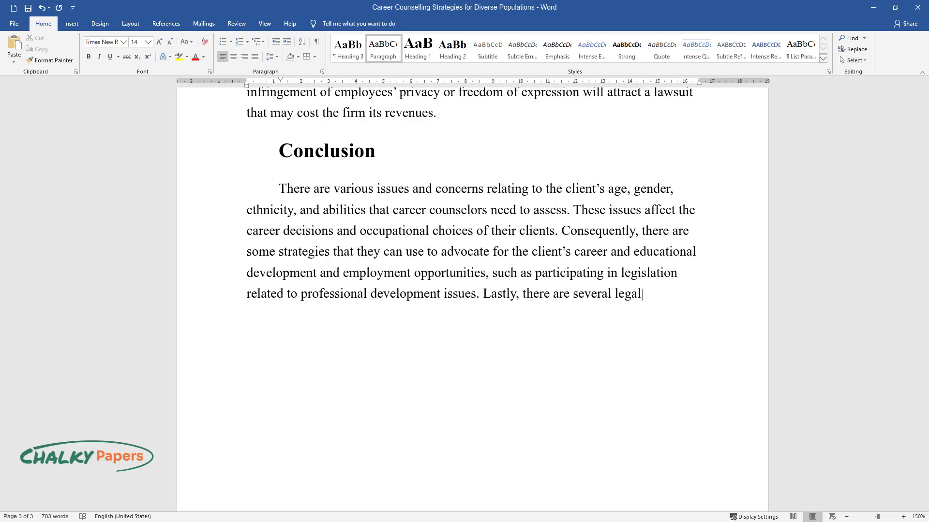
type(" issues that employers and organiz")
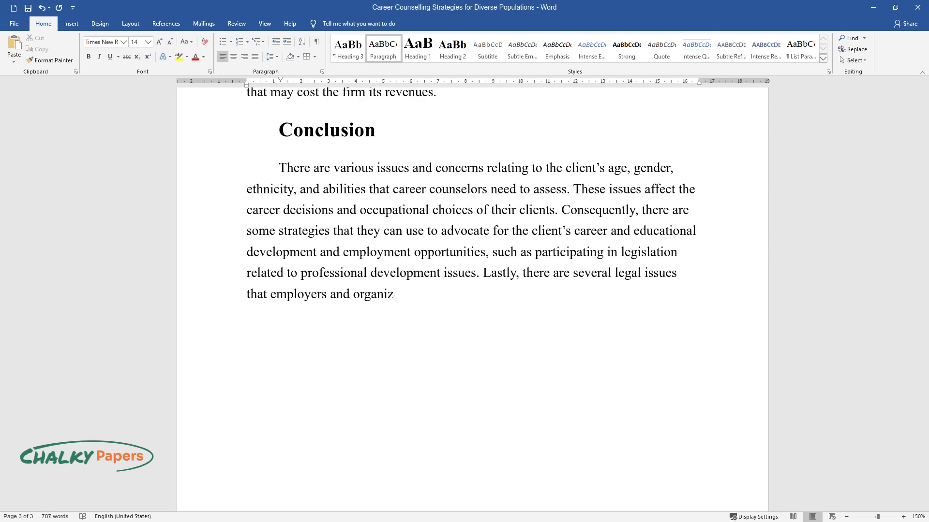
type("ations need to observe to encourag")
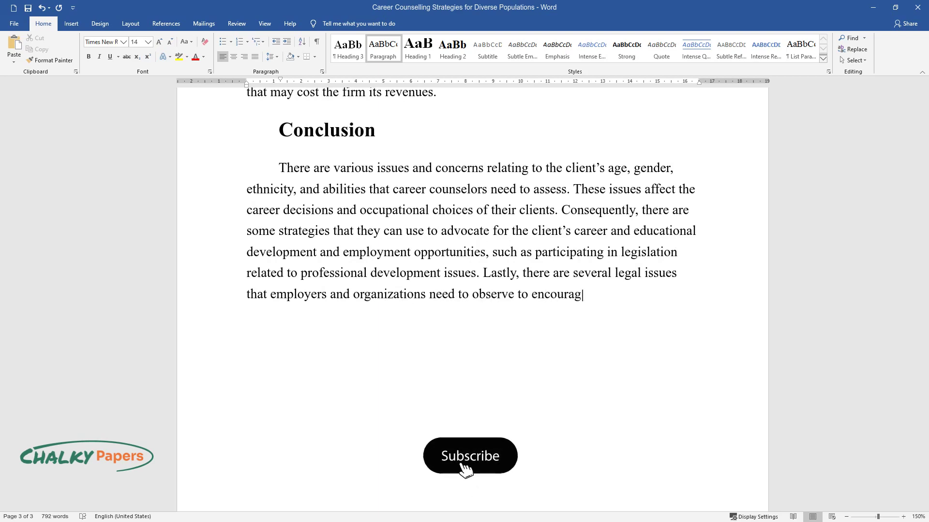
type("e career development. They include")
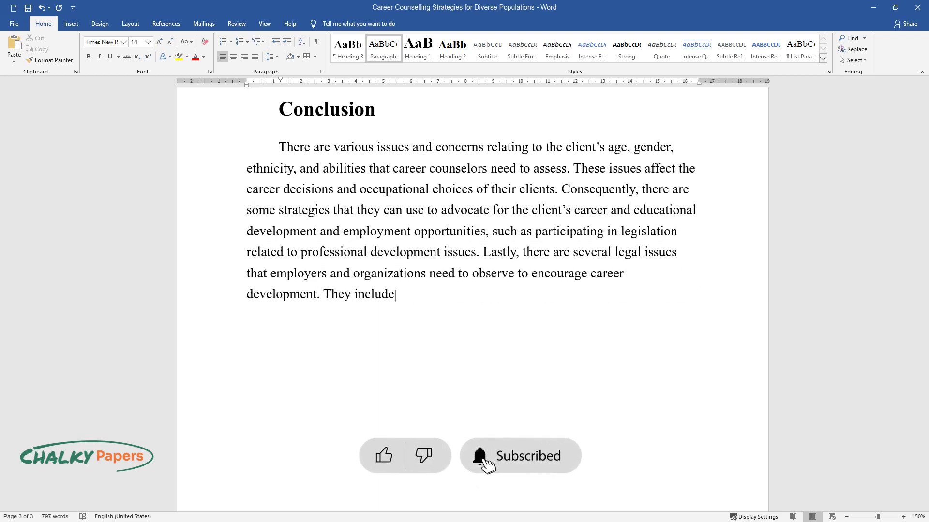
type(" health issues, the privacy of em")
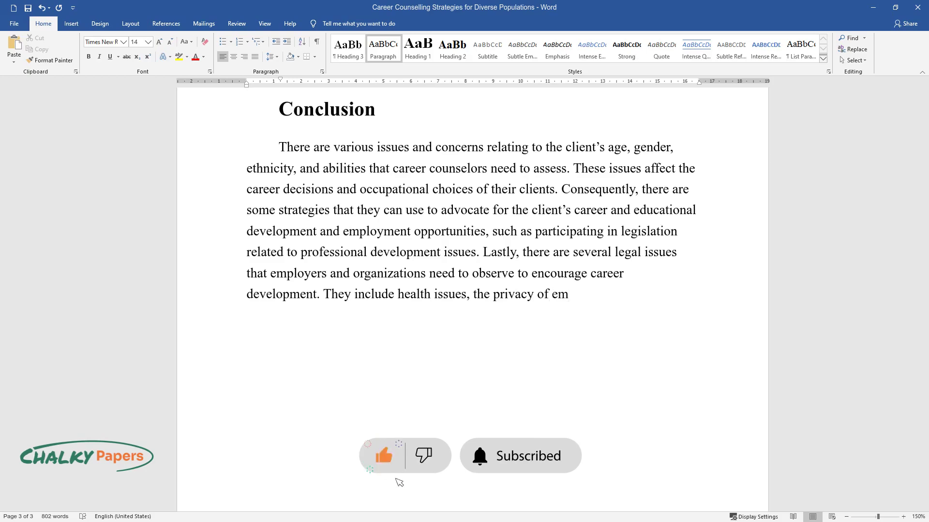
type("ployees, and hiring and fi")
type("ring, am")
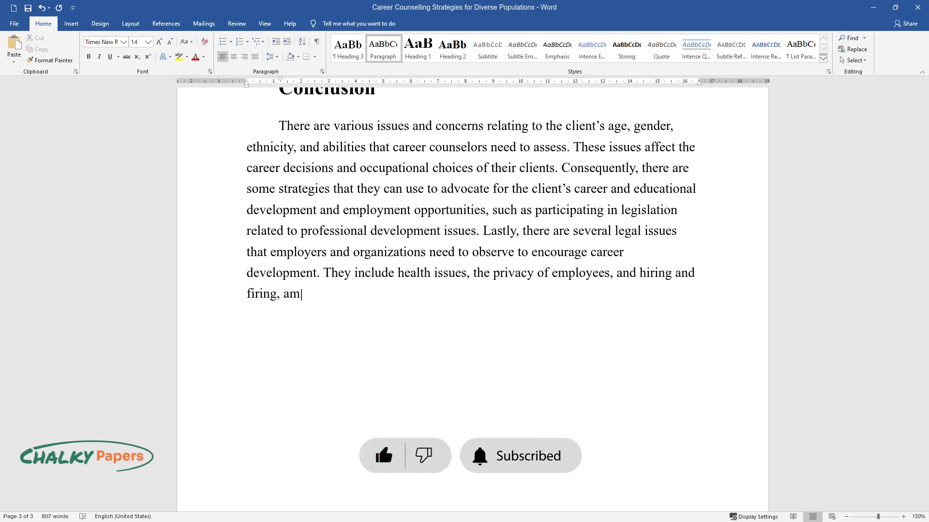